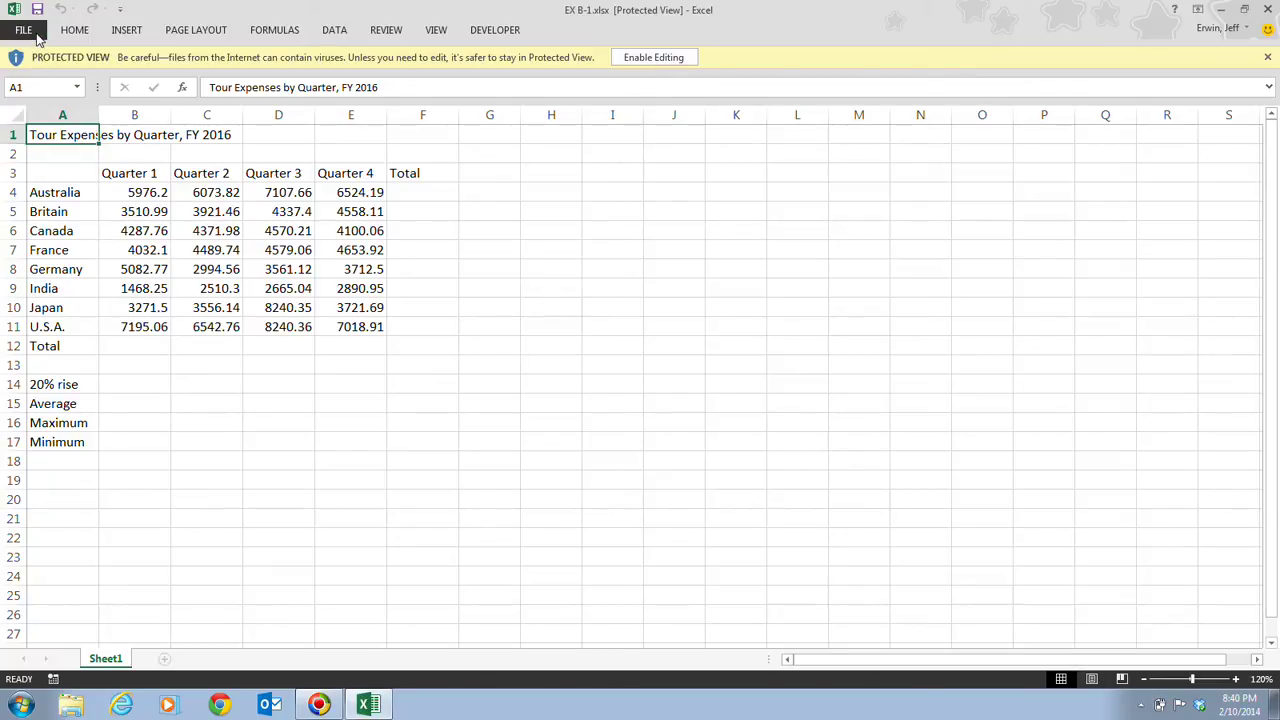
Create a blank workbook and enter the formulas =4+2*5 in cell A1 and =(4+2)*5 in cell A2.
{"action": "left_click", "coordinate": [37, 37]}
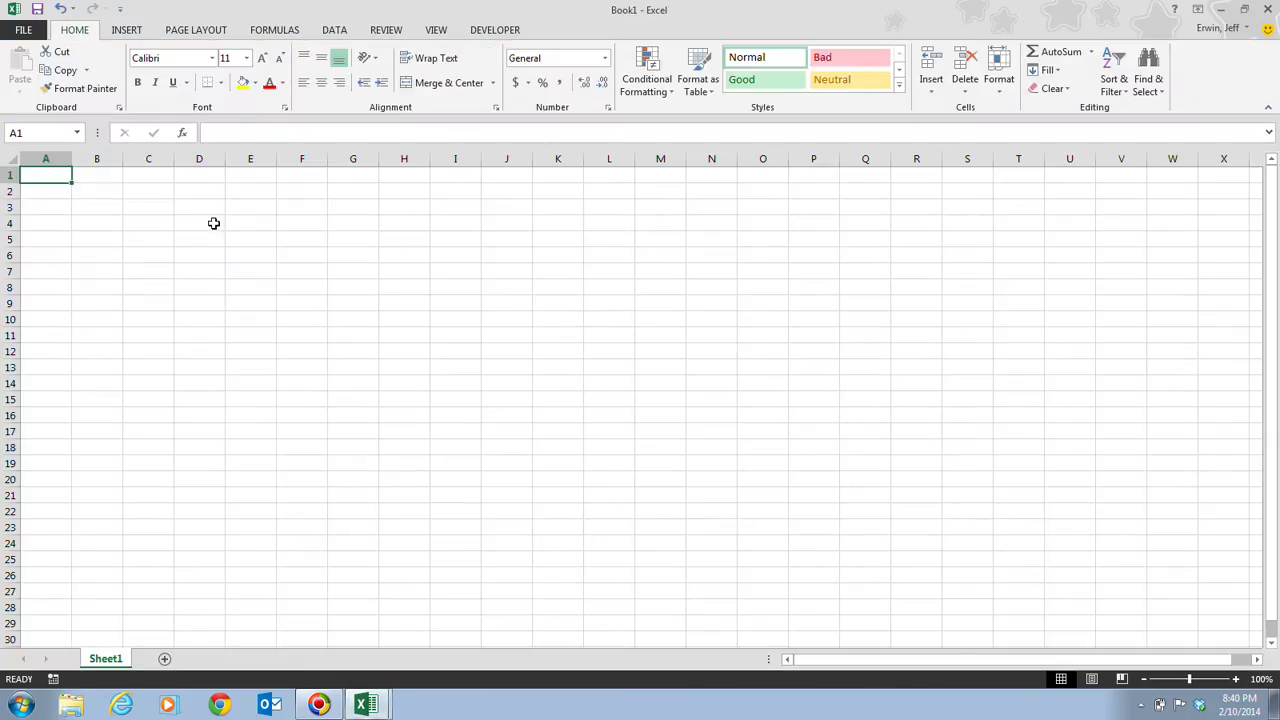
{"action": "type", "text": "="}
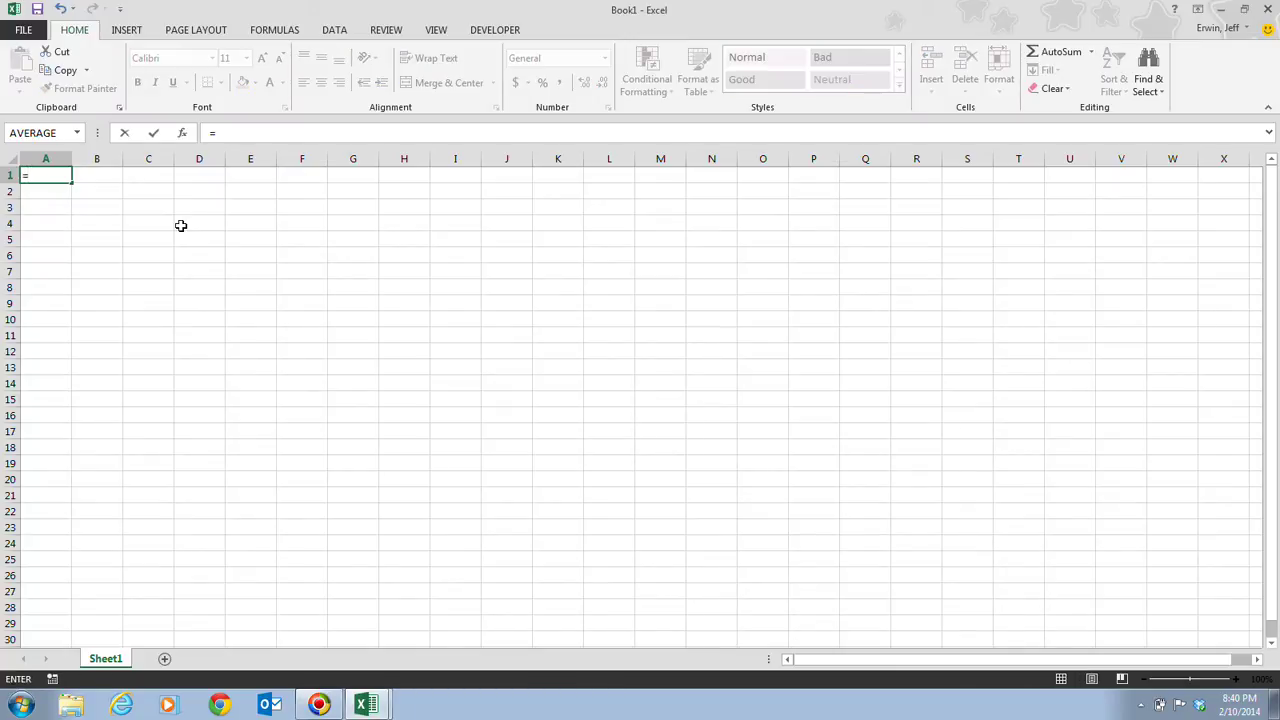
{"action": "type", "text": "4+2*5"}
{"action": "key", "text": "Return"}
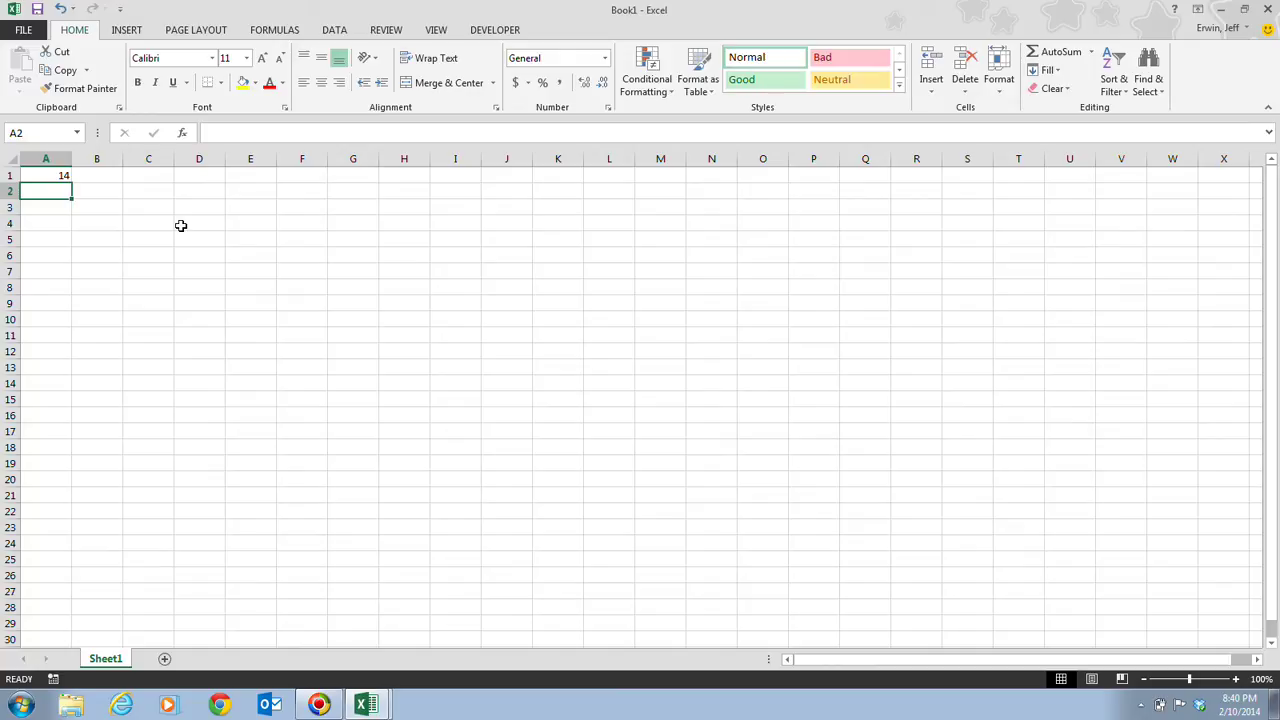
{"action": "type", "text": "="}
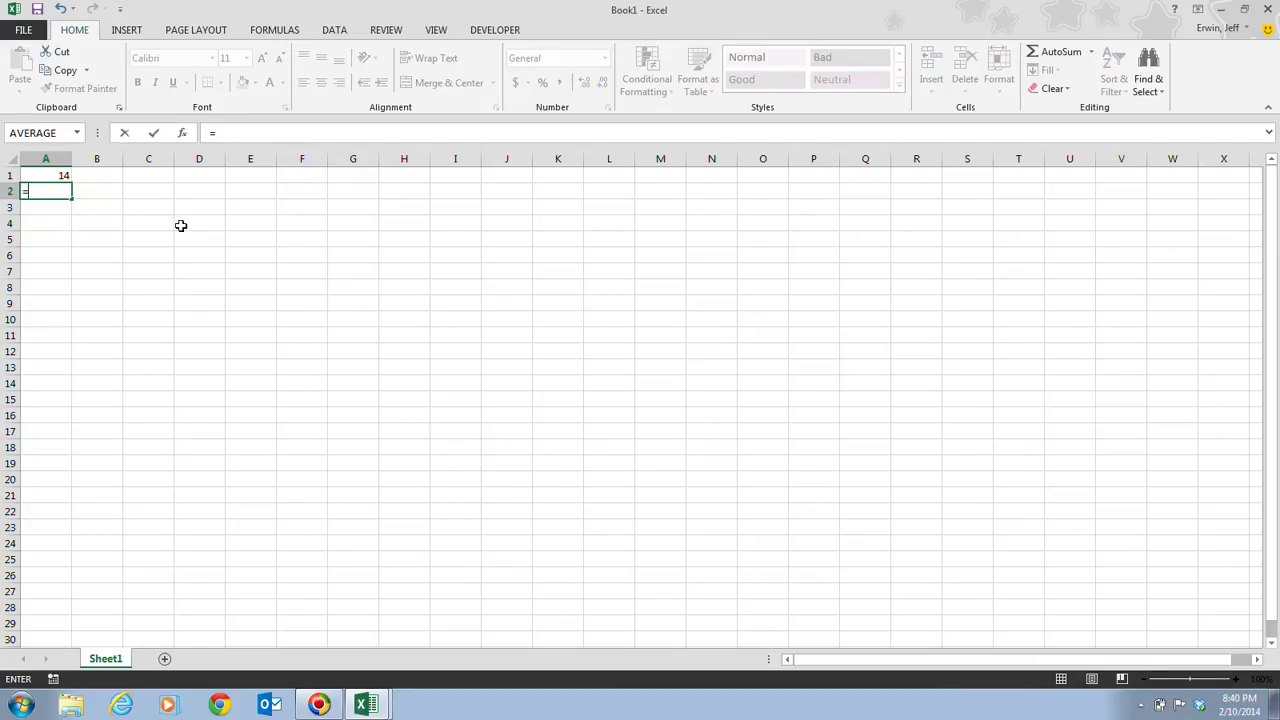
{"action": "type", "text": "(4+2)*5"}
{"action": "key", "text": "Return"}
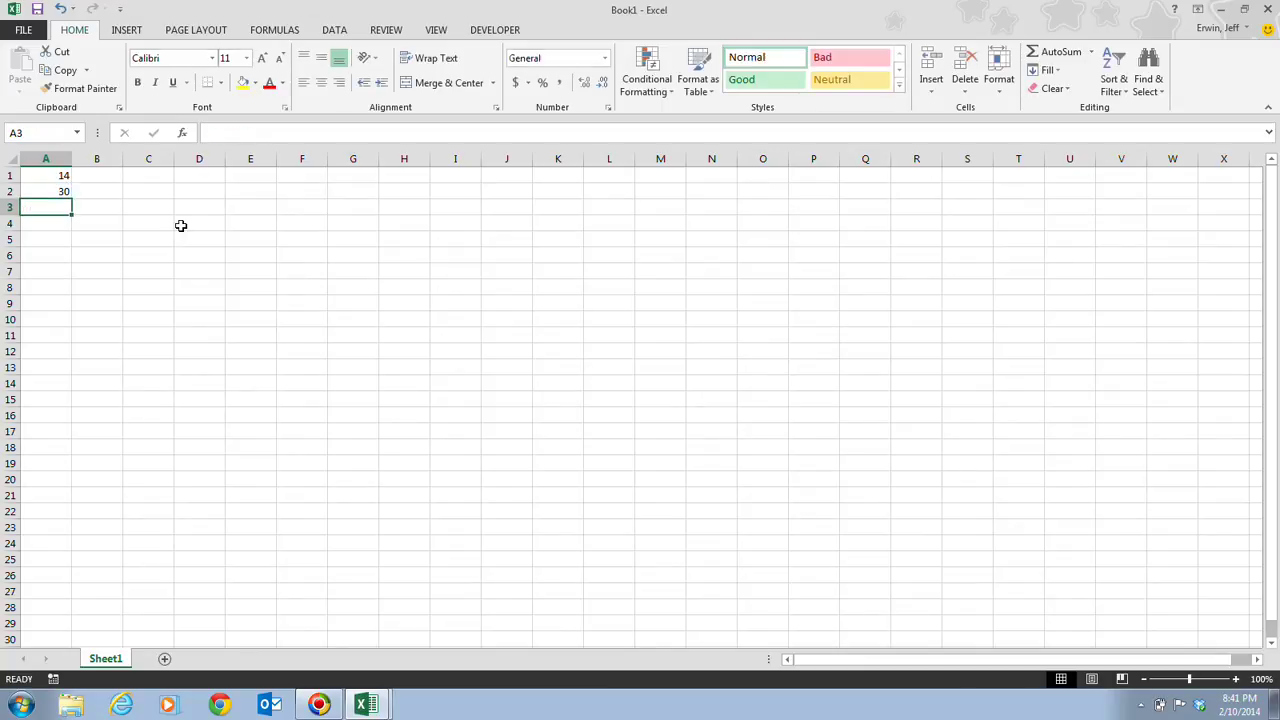
Review the formulas in cells A2 and A1, and close the practice workbook without saving it.
{"action": "left_click", "coordinate": [54, 192]}
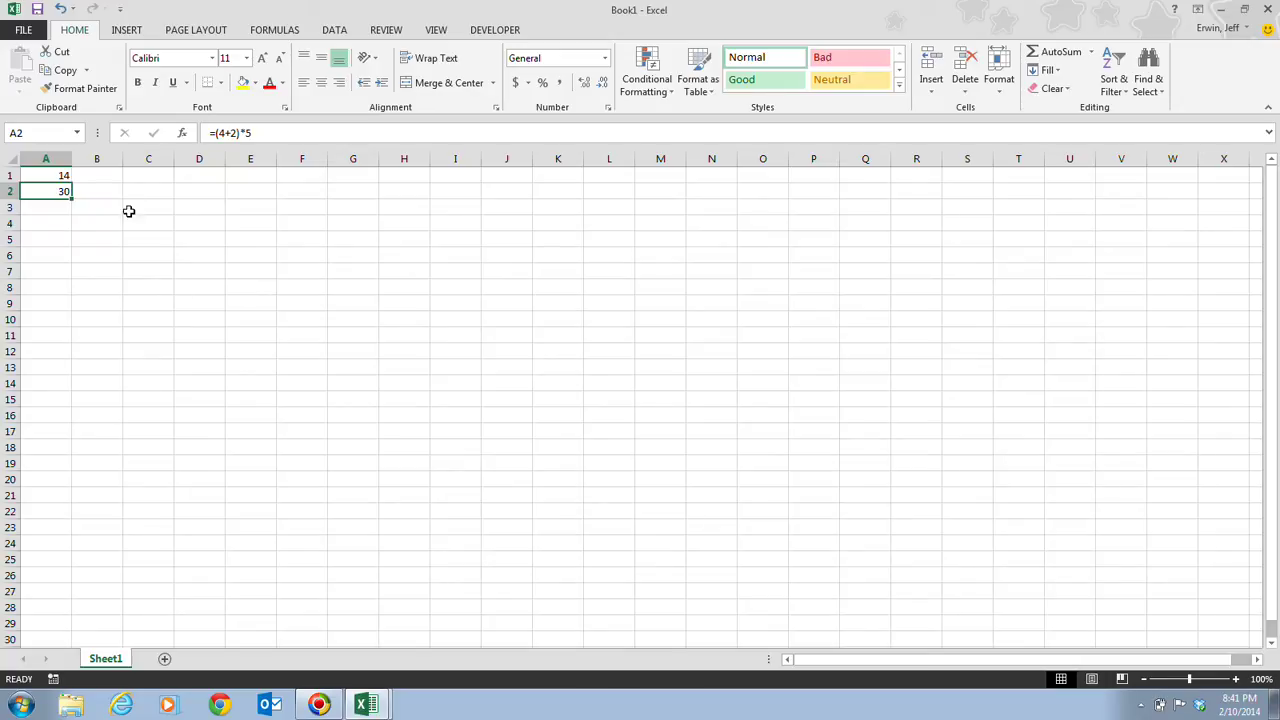
{"action": "left_click", "coordinate": [57, 176]}
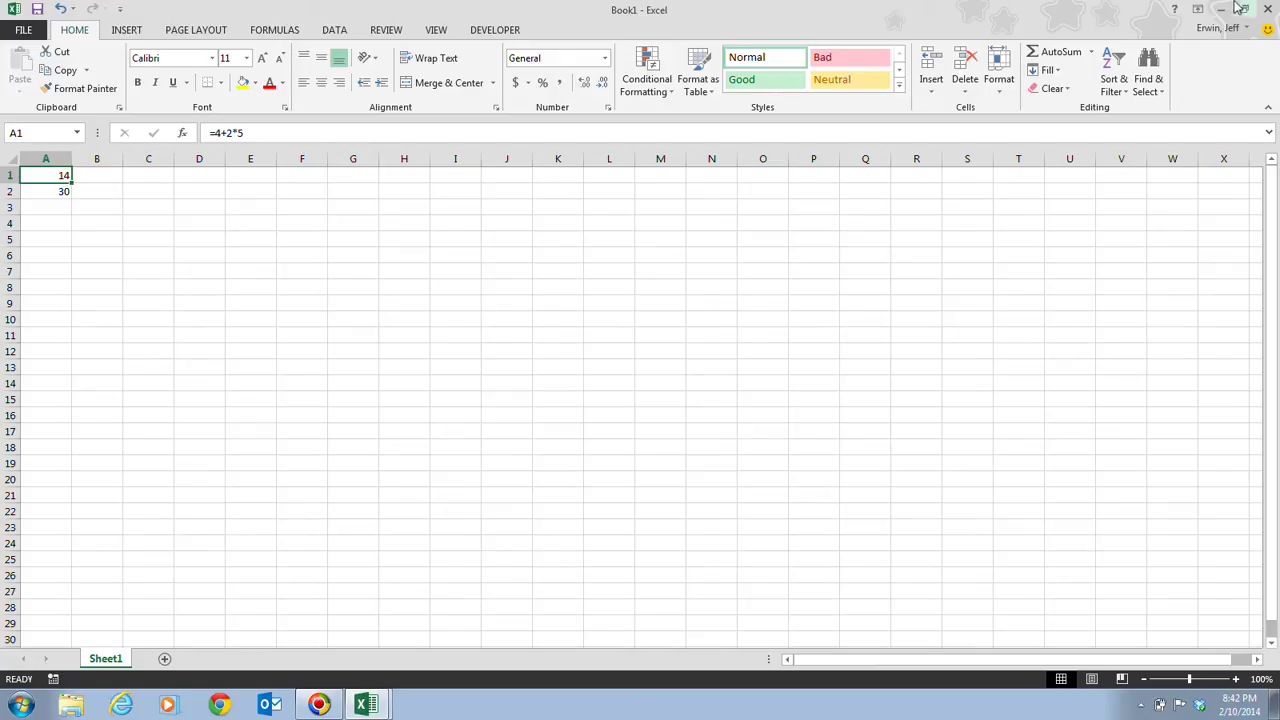
{"action": "left_click", "coordinate": [1267, 12]}
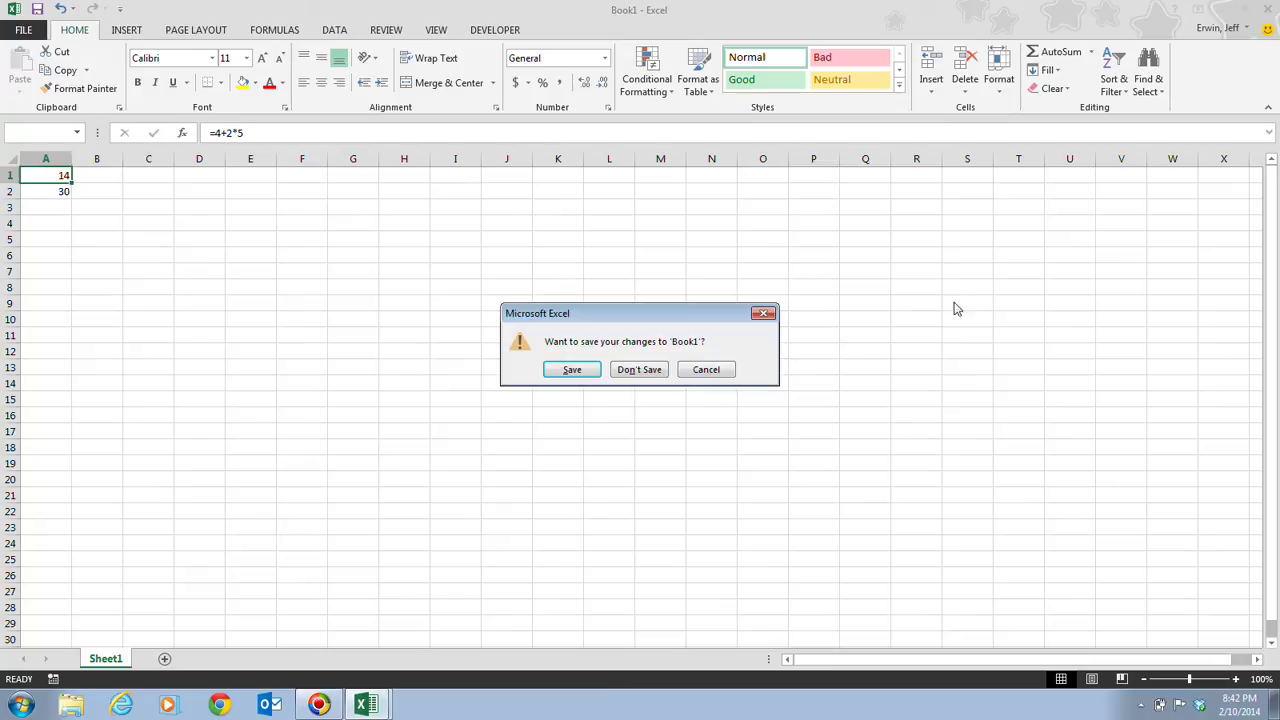
{"action": "left_click", "coordinate": [636, 367]}
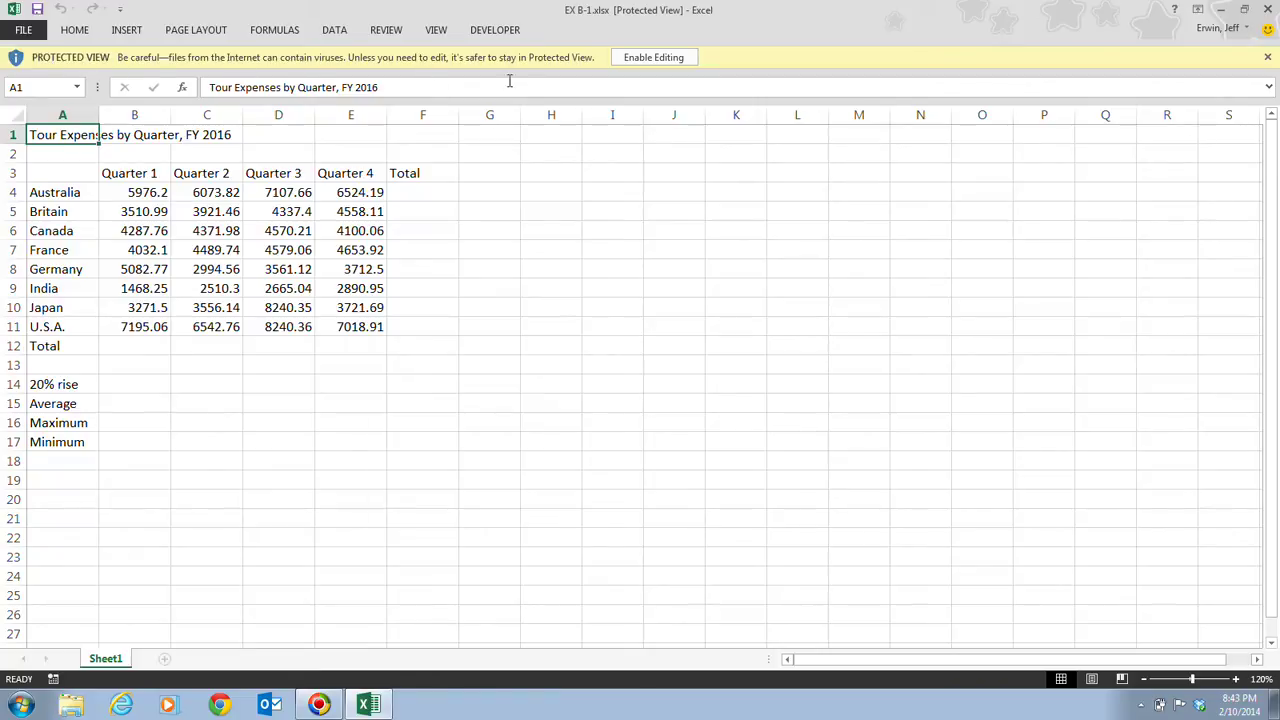
Enable editing of the EX B-1 workbook and save it to the Desktop as "EX B-Tour Expense Analysis".
{"action": "left_click", "coordinate": [655, 57]}
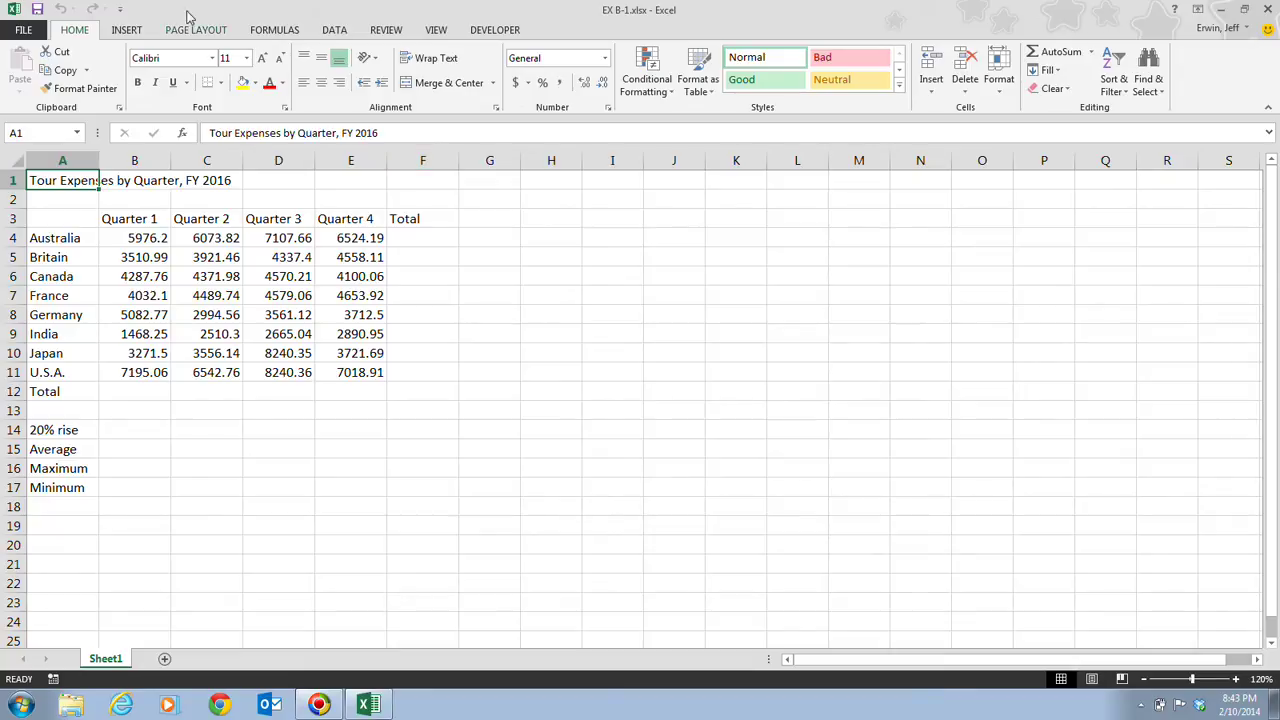
{"action": "left_click", "coordinate": [24, 30]}
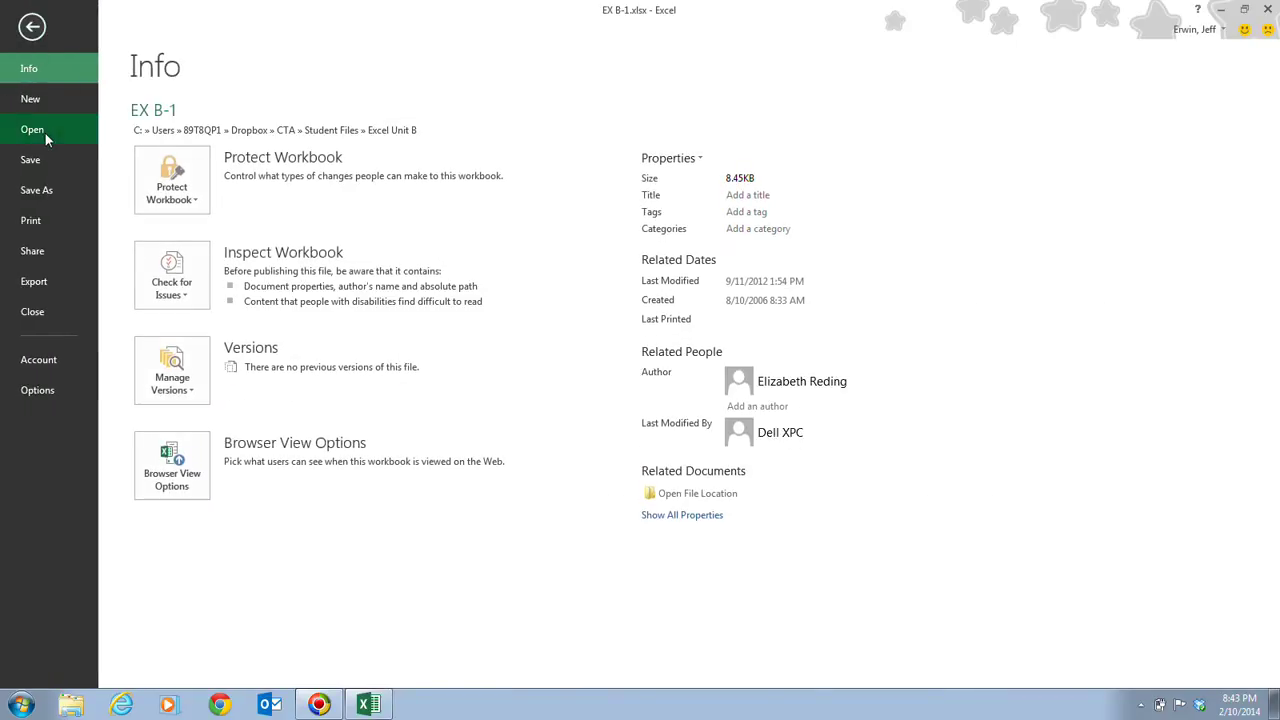
{"action": "left_click", "coordinate": [57, 186]}
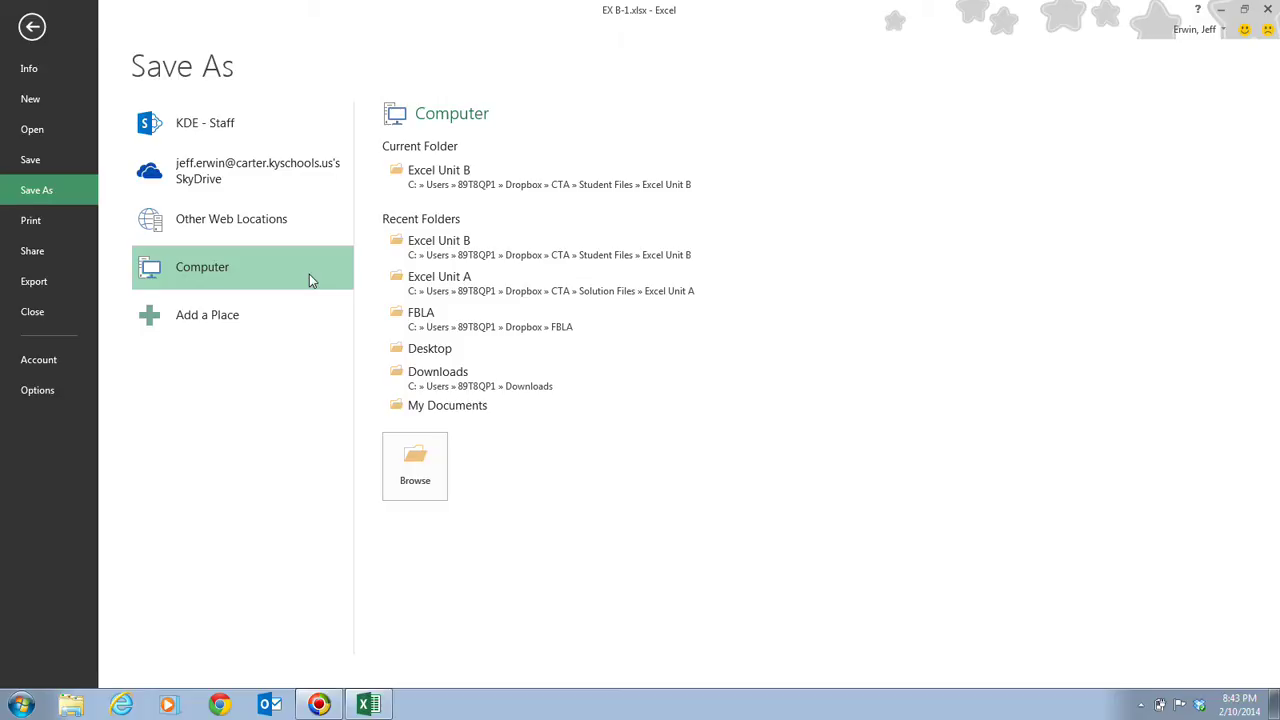
{"action": "left_click", "coordinate": [460, 349]}
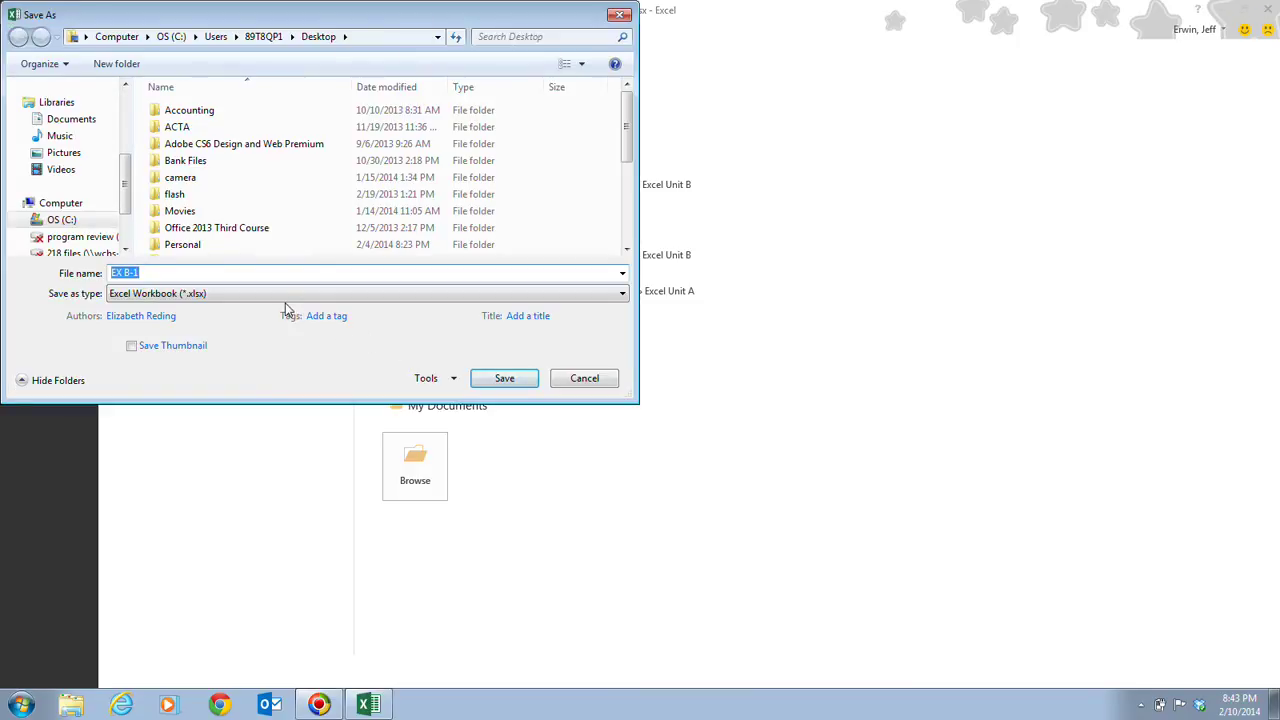
{"action": "type", "text": "EX B-Tour Exp"}
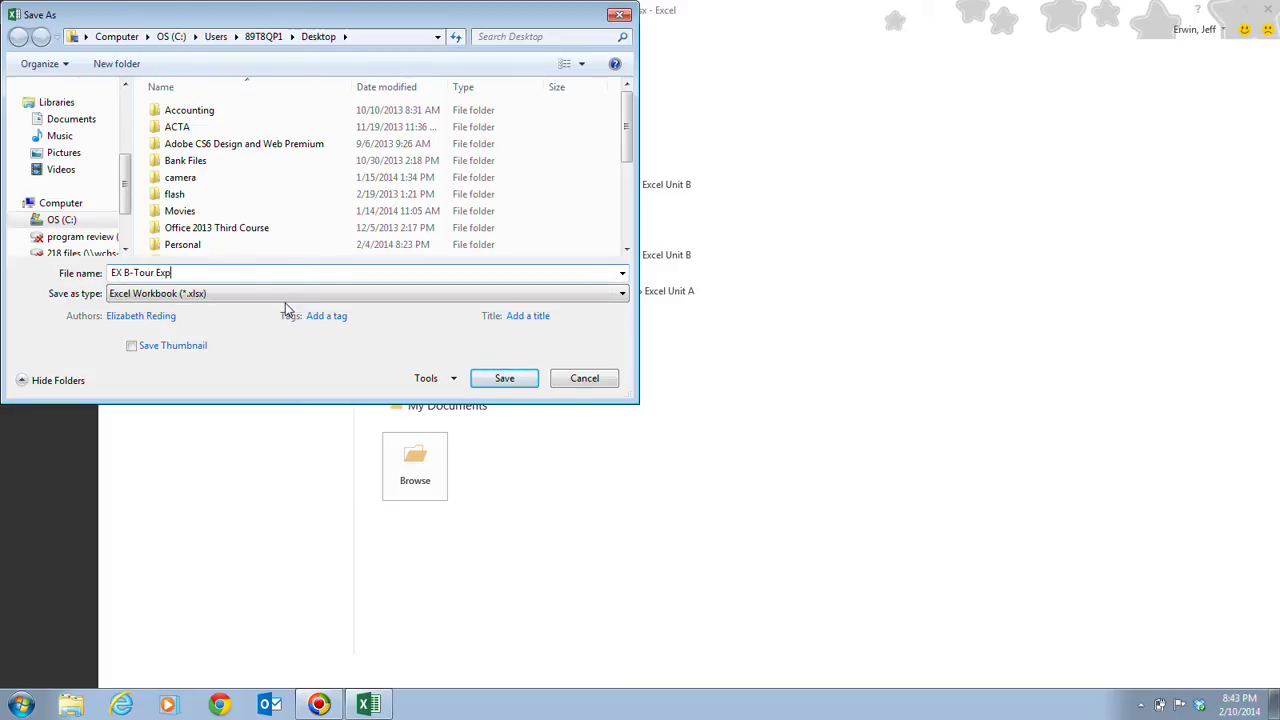
{"action": "type", "text": "ense Analysis"}
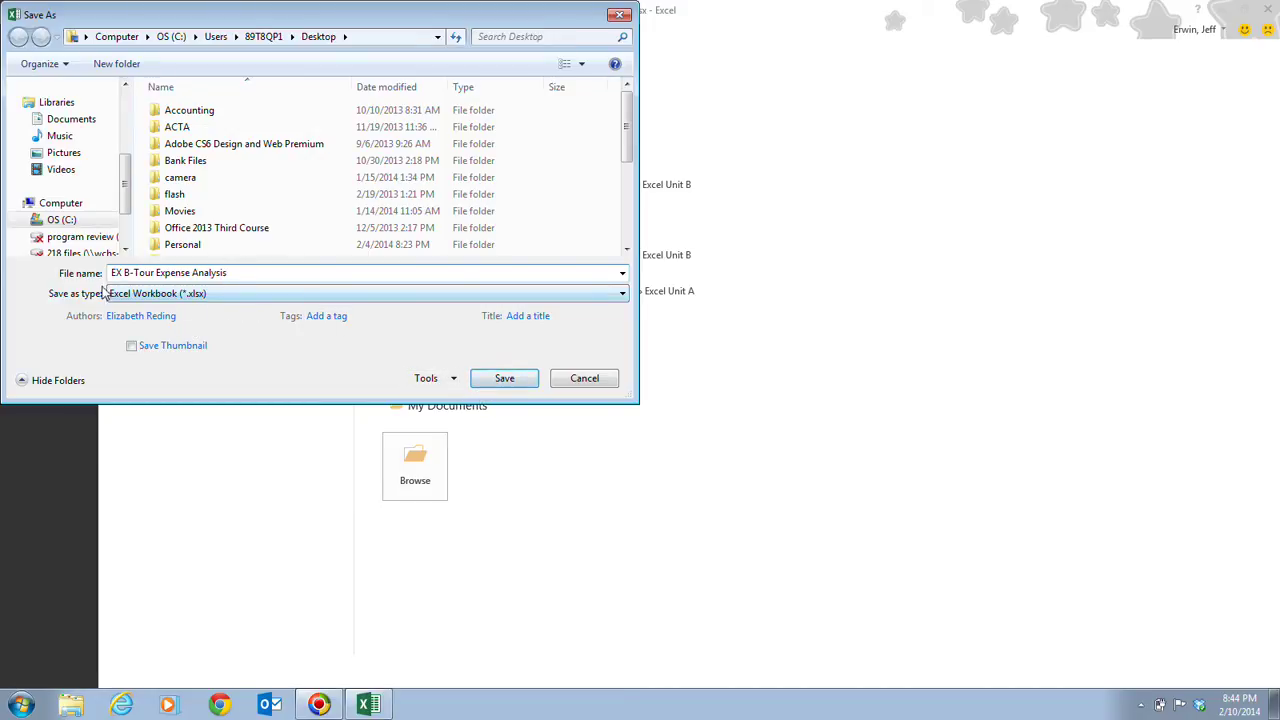
{"action": "left_click", "coordinate": [516, 386]}
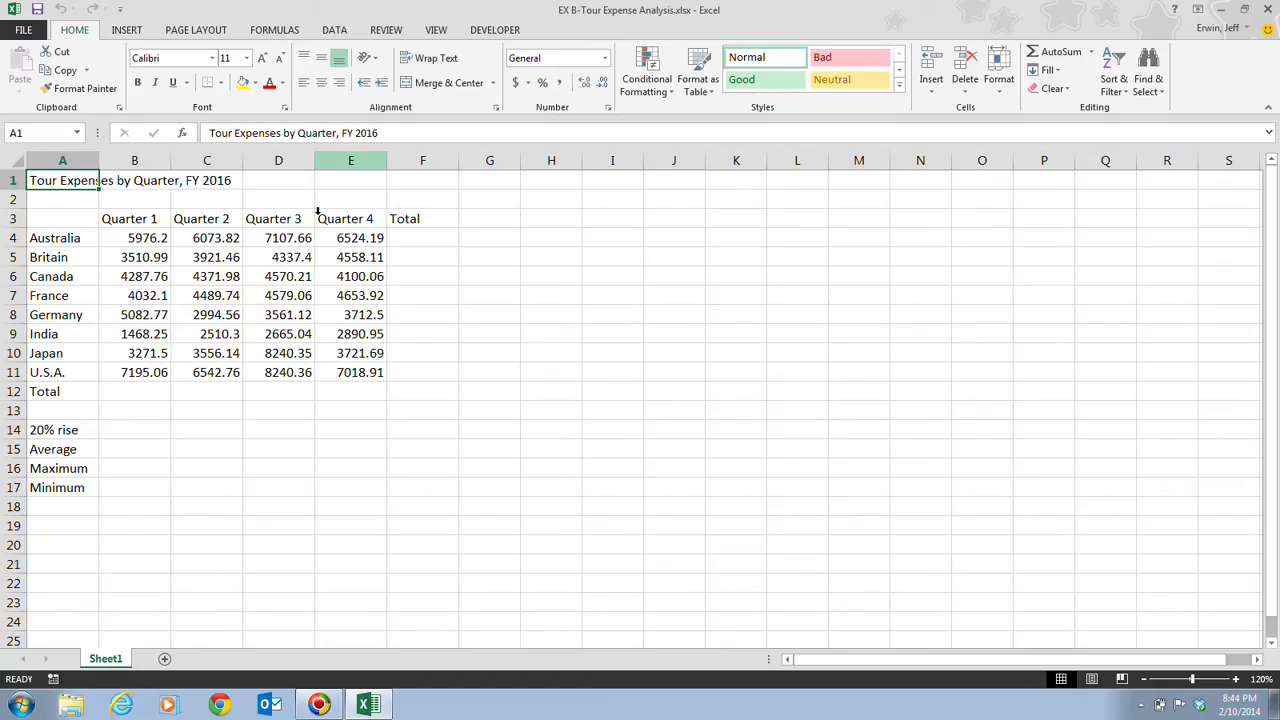
Add a Quick Analysis Sum total of the Quarter 1 expenses in B4:B11 to the Total row.
{"action": "left_click", "coordinate": [147, 238]}
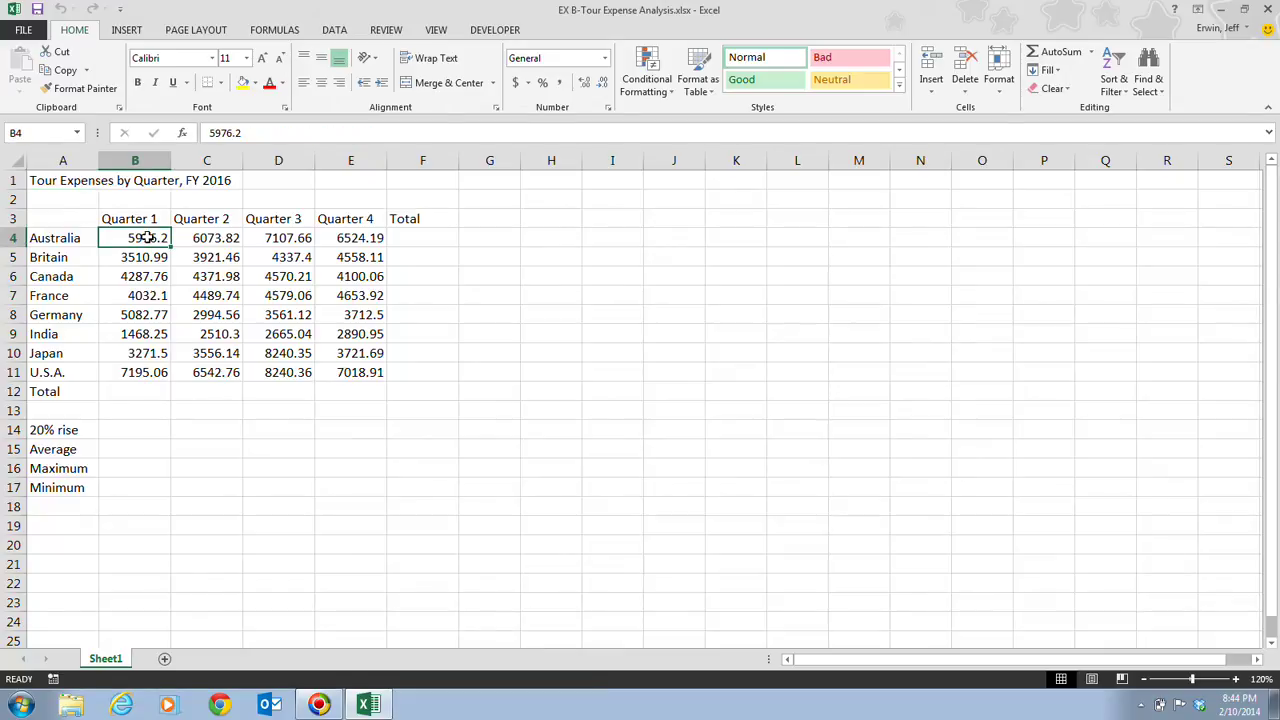
{"action": "left_click_drag", "start_coordinate": [147, 238], "coordinate": [147, 374]}
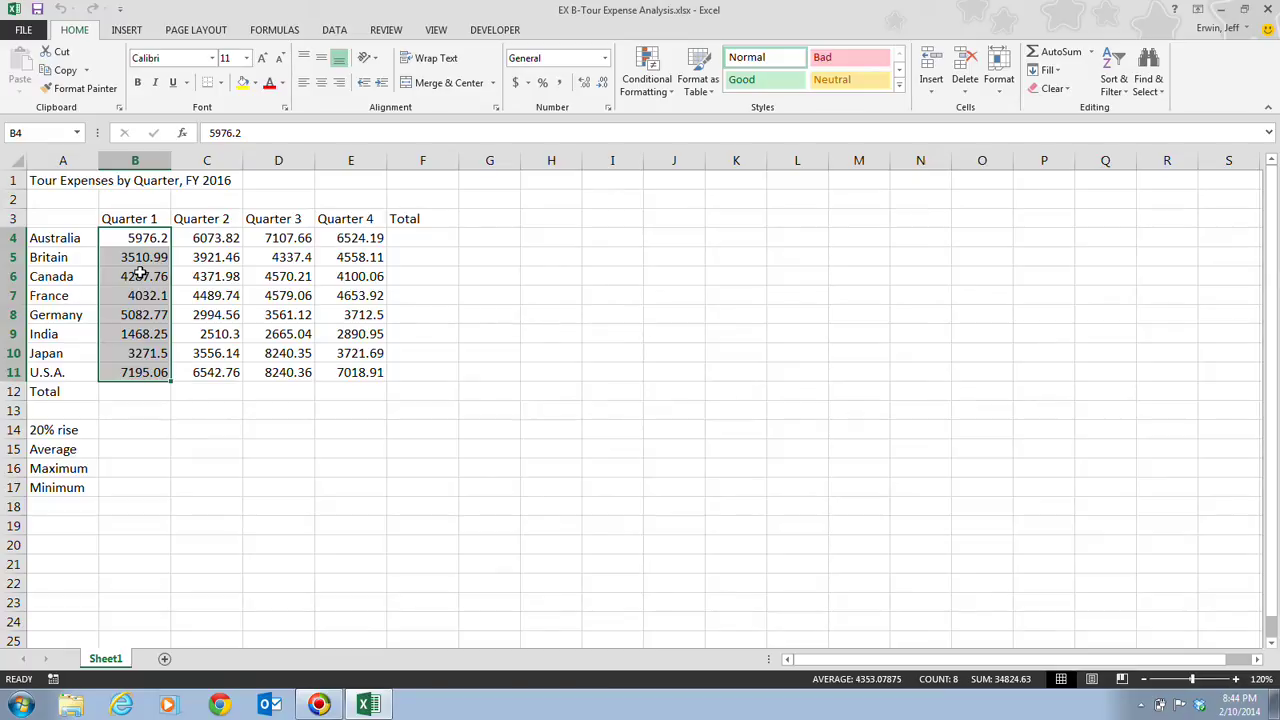
{"action": "left_click", "coordinate": [188, 403]}
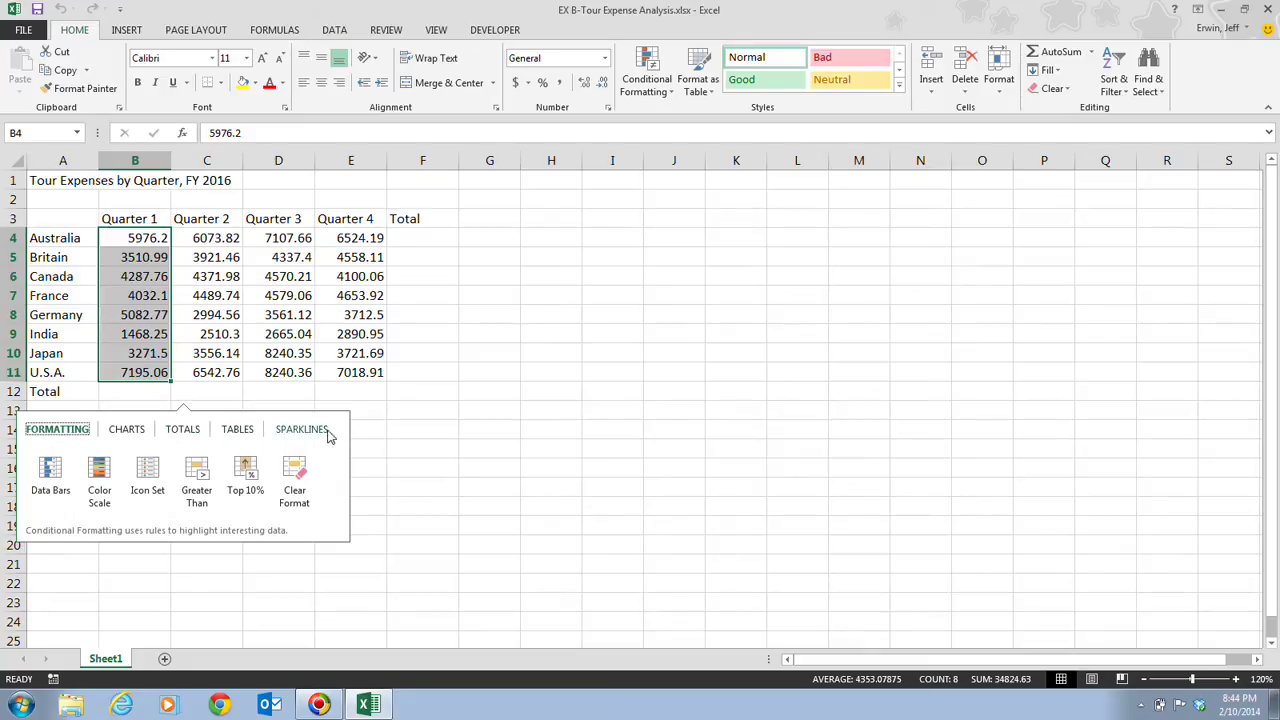
{"action": "left_click", "coordinate": [183, 430]}
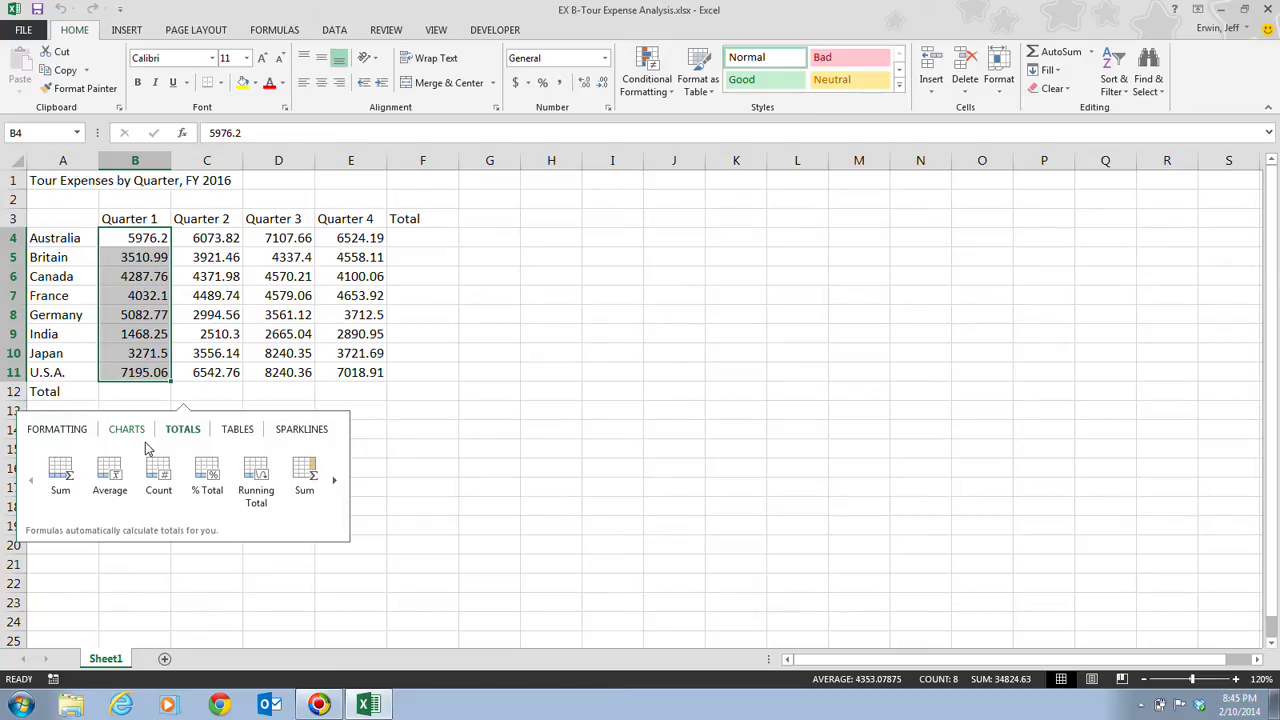
{"action": "left_click", "coordinate": [57, 478]}
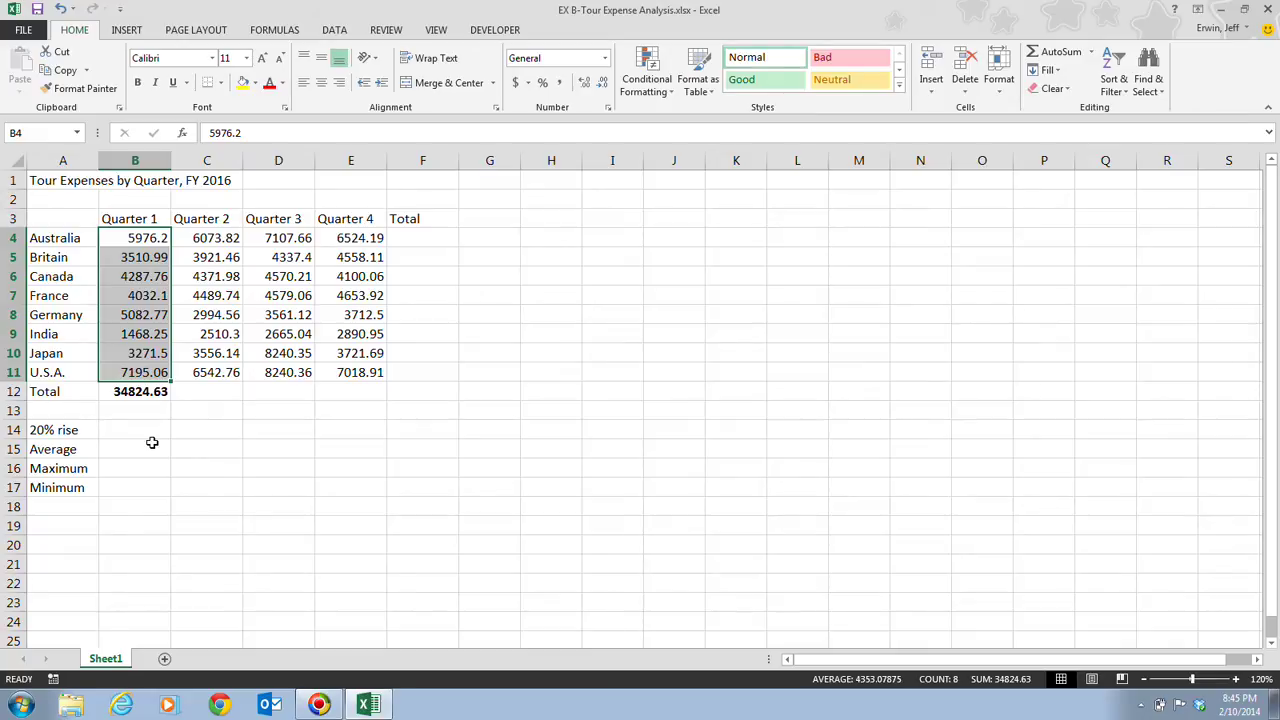
Fill the Quarter 1 total formula in B12 across to E12 and check the formulas in the Total row.
{"action": "left_click", "coordinate": [148, 392]}
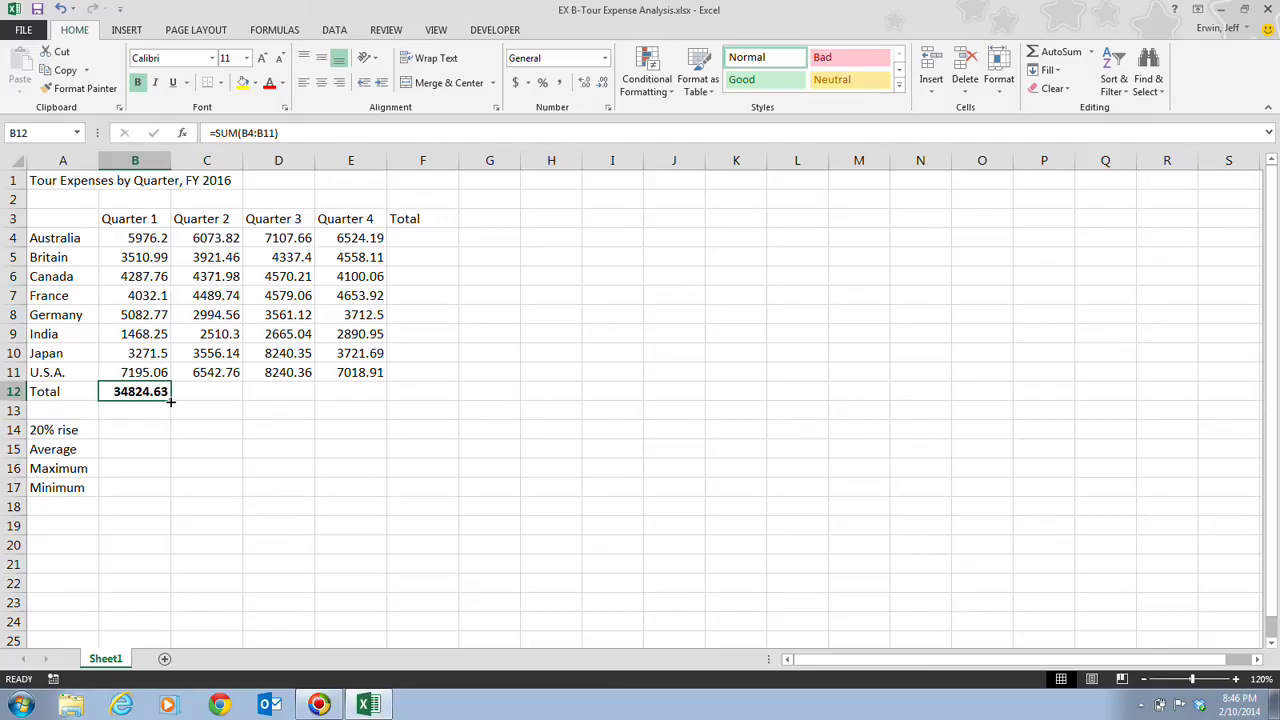
{"action": "left_click_drag", "start_coordinate": [170, 401], "coordinate": [363, 399]}
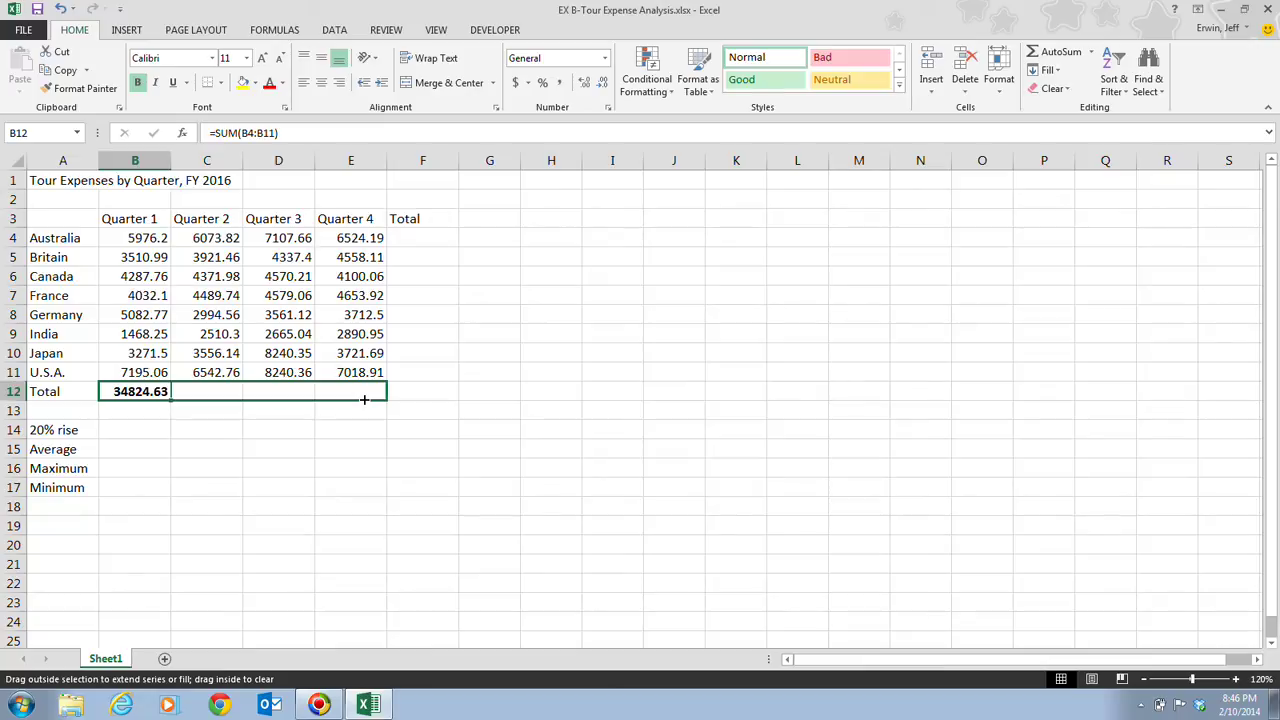
{"action": "left_click_drag", "start_coordinate": [363, 399], "coordinate": [363, 400]}
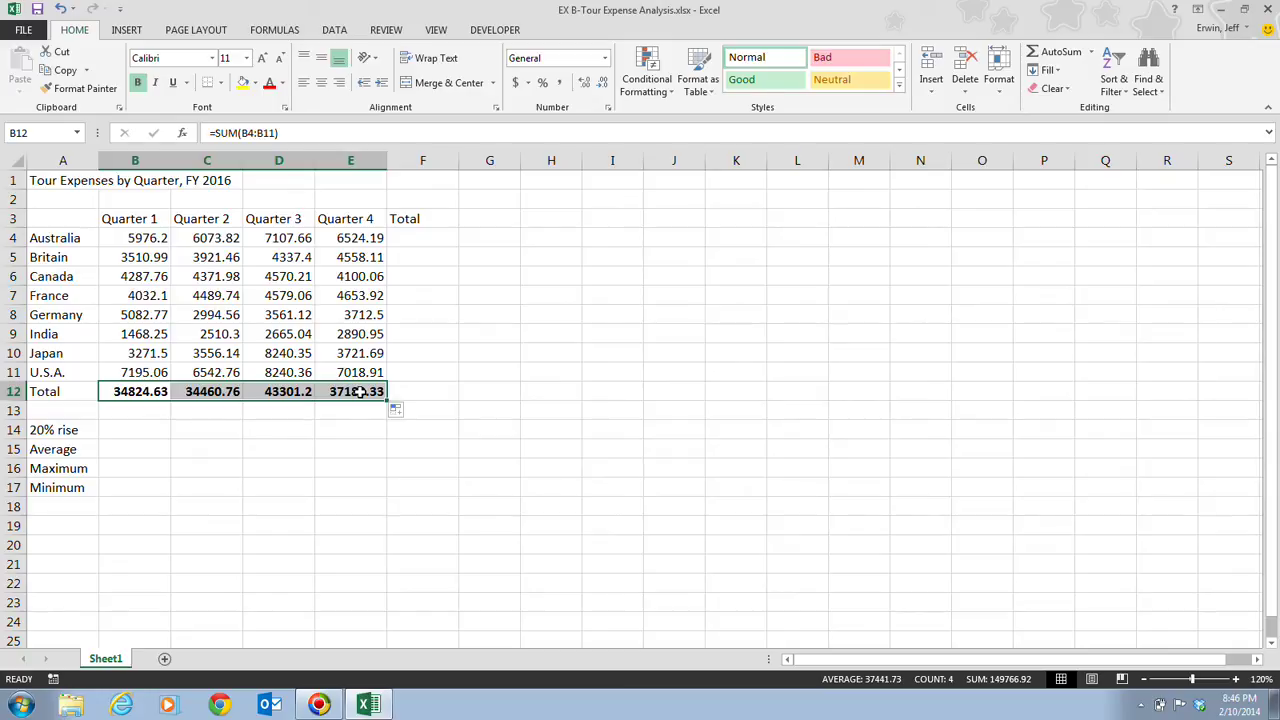
{"action": "left_click", "coordinate": [192, 391]}
{"action": "left_click", "coordinate": [270, 391]}
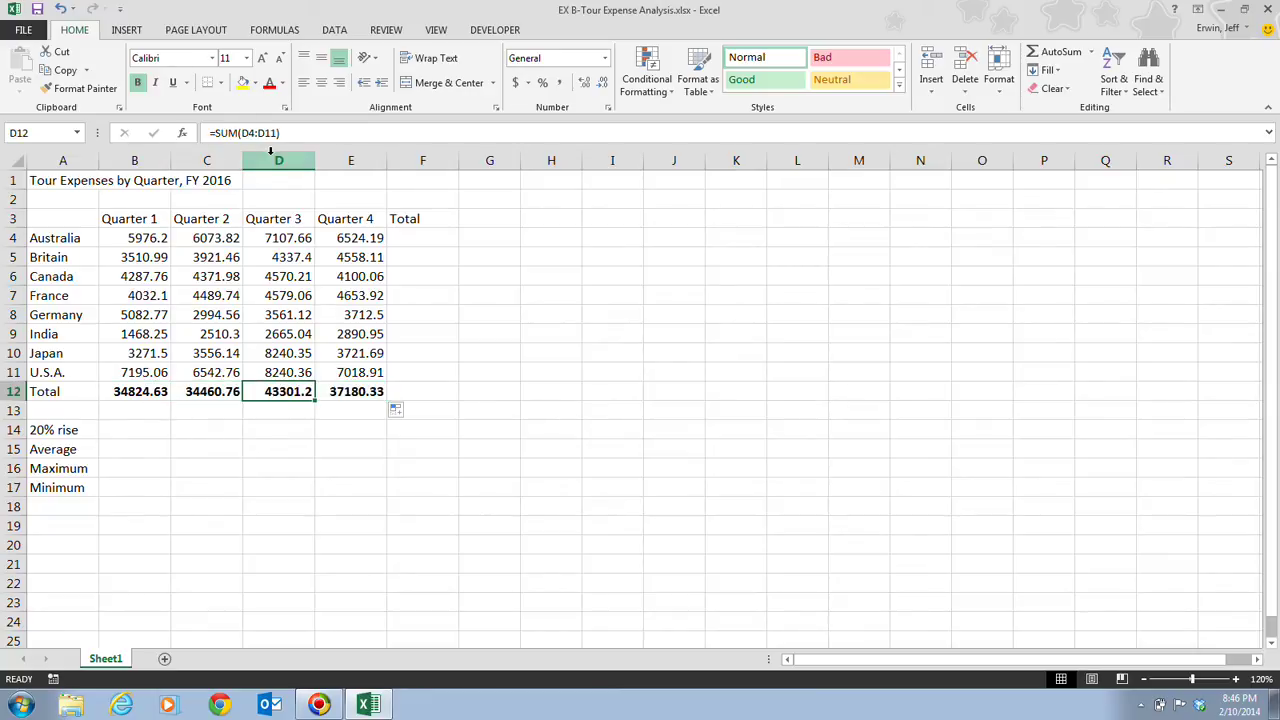
{"action": "left_click", "coordinate": [156, 396]}
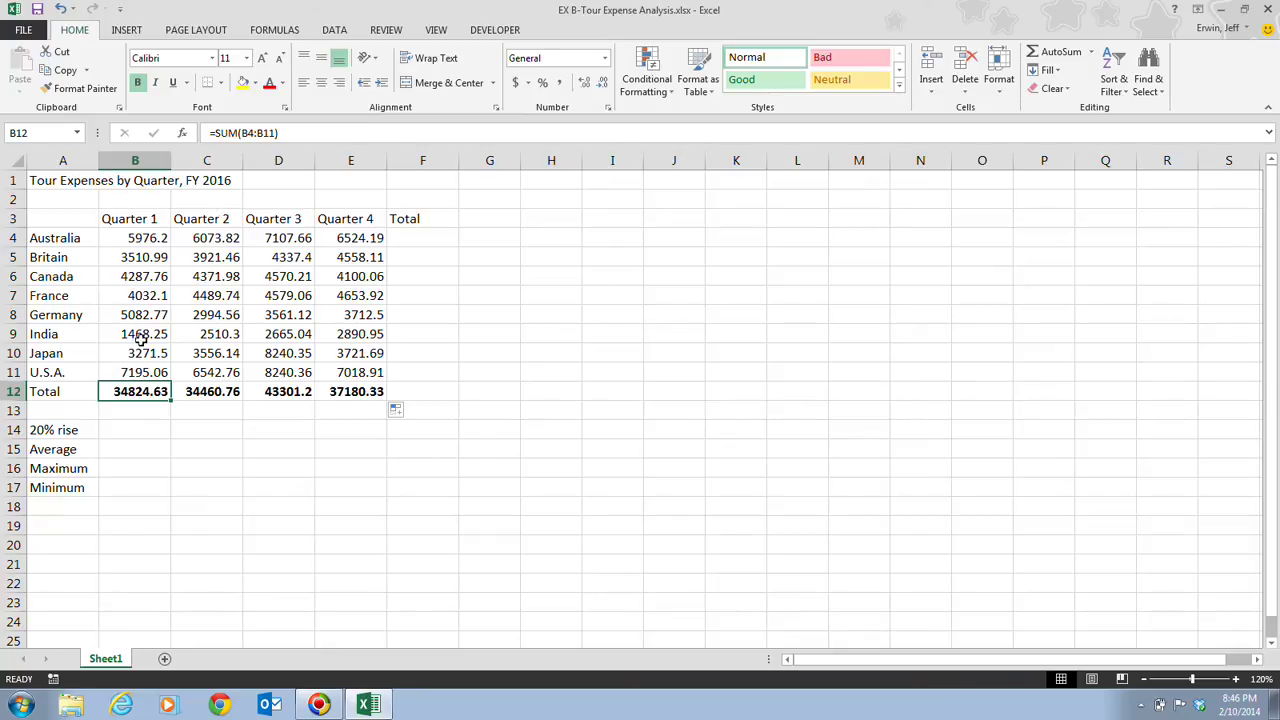
{"action": "left_click", "coordinate": [203, 389]}
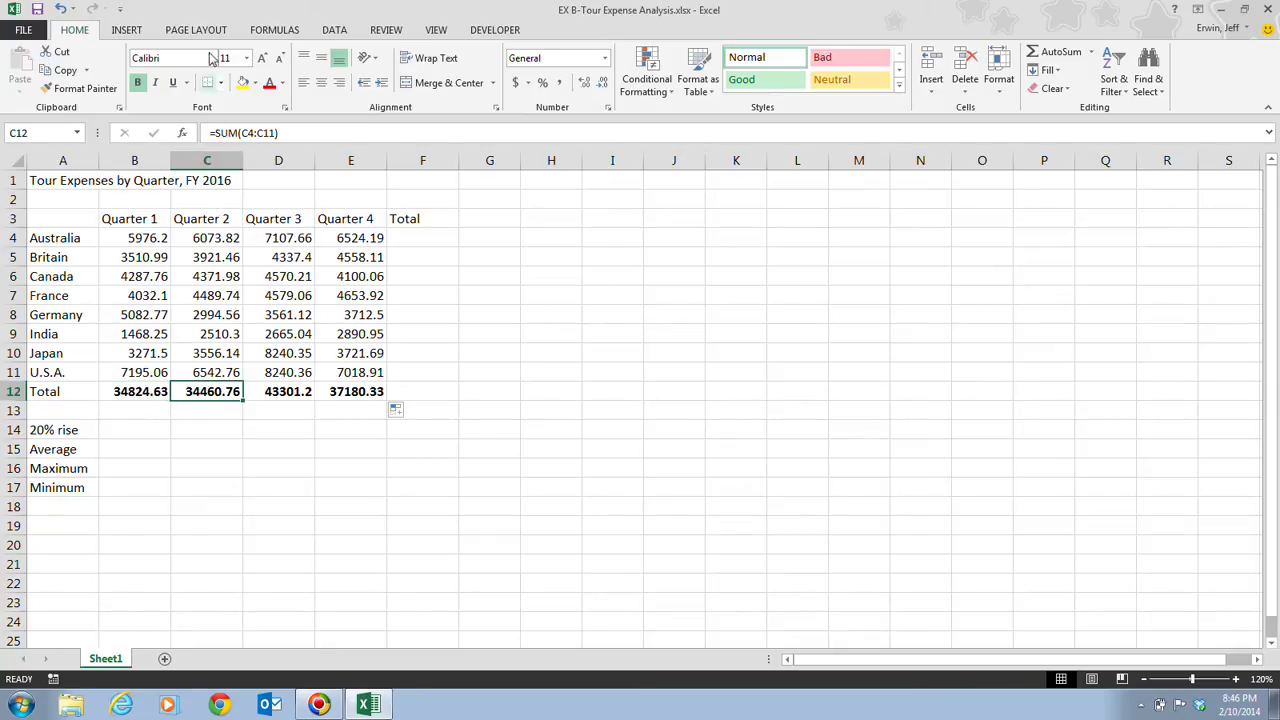
{"action": "left_click", "coordinate": [303, 398]}
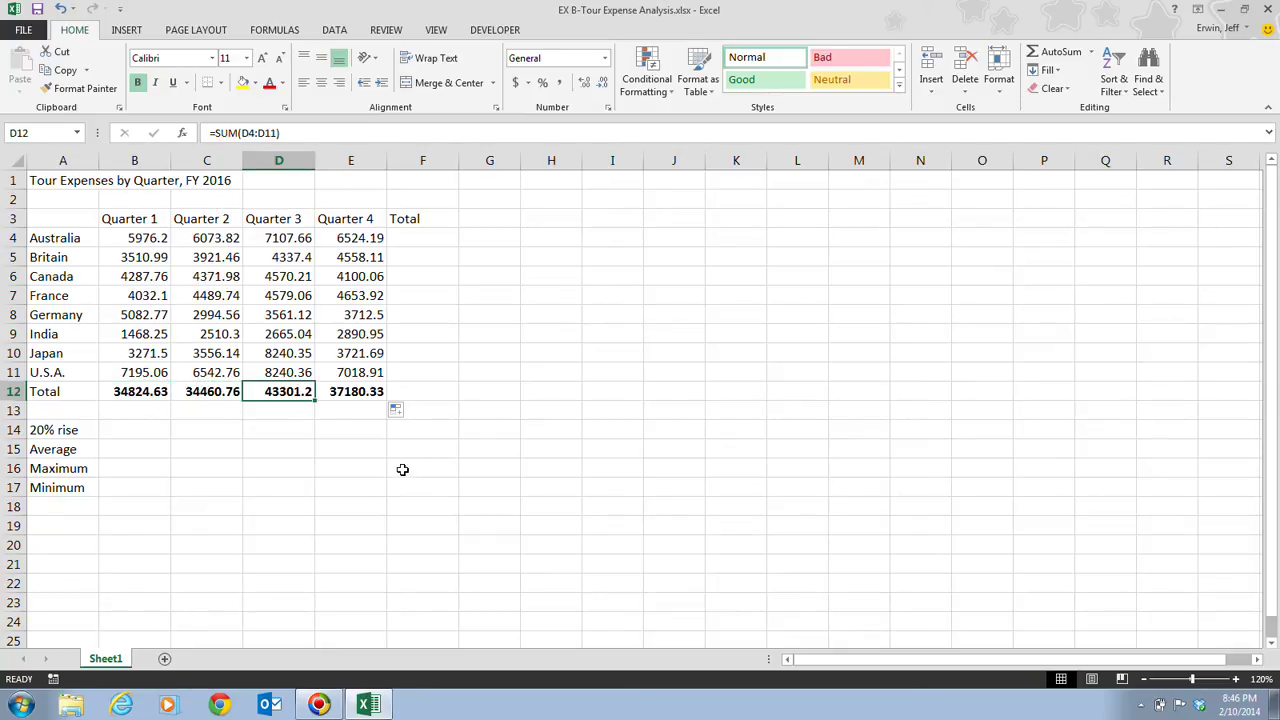
{"action": "left_click", "coordinate": [338, 392]}
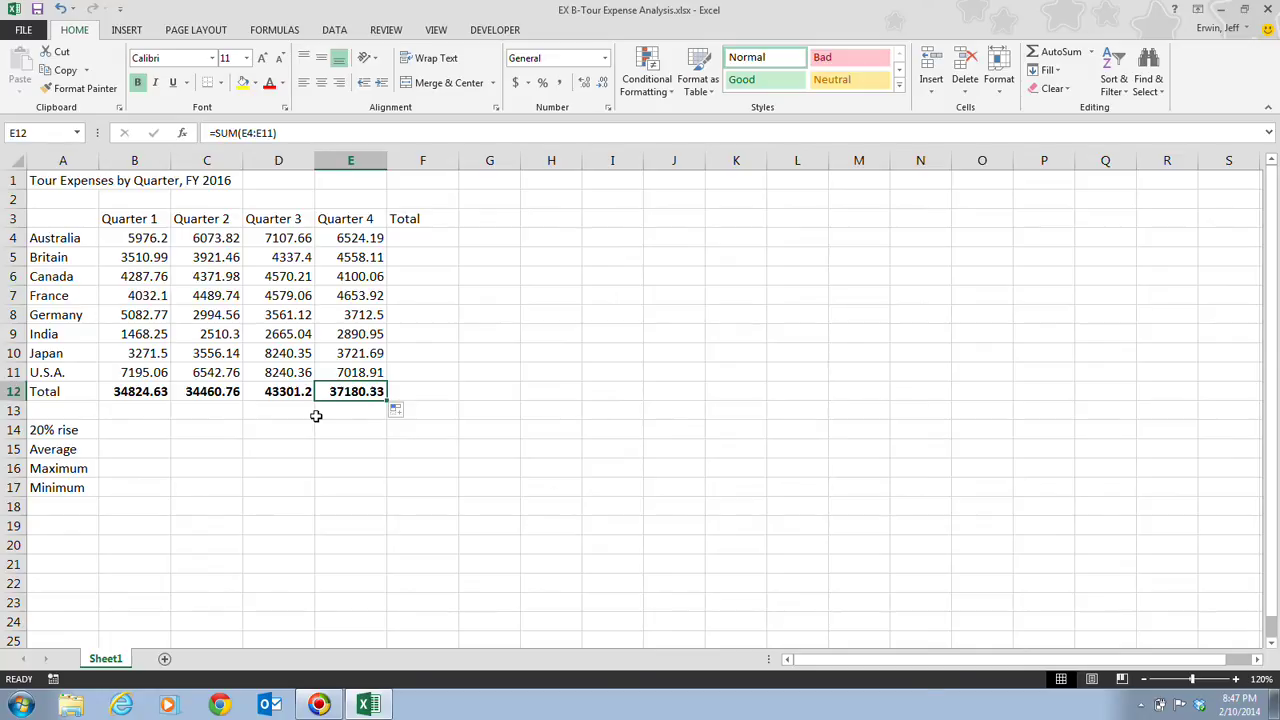
Enter the formula =B12+B12*.2 in cell B14 to calculate the 20% rise for Quarter 1.
{"action": "left_click", "coordinate": [149, 434]}
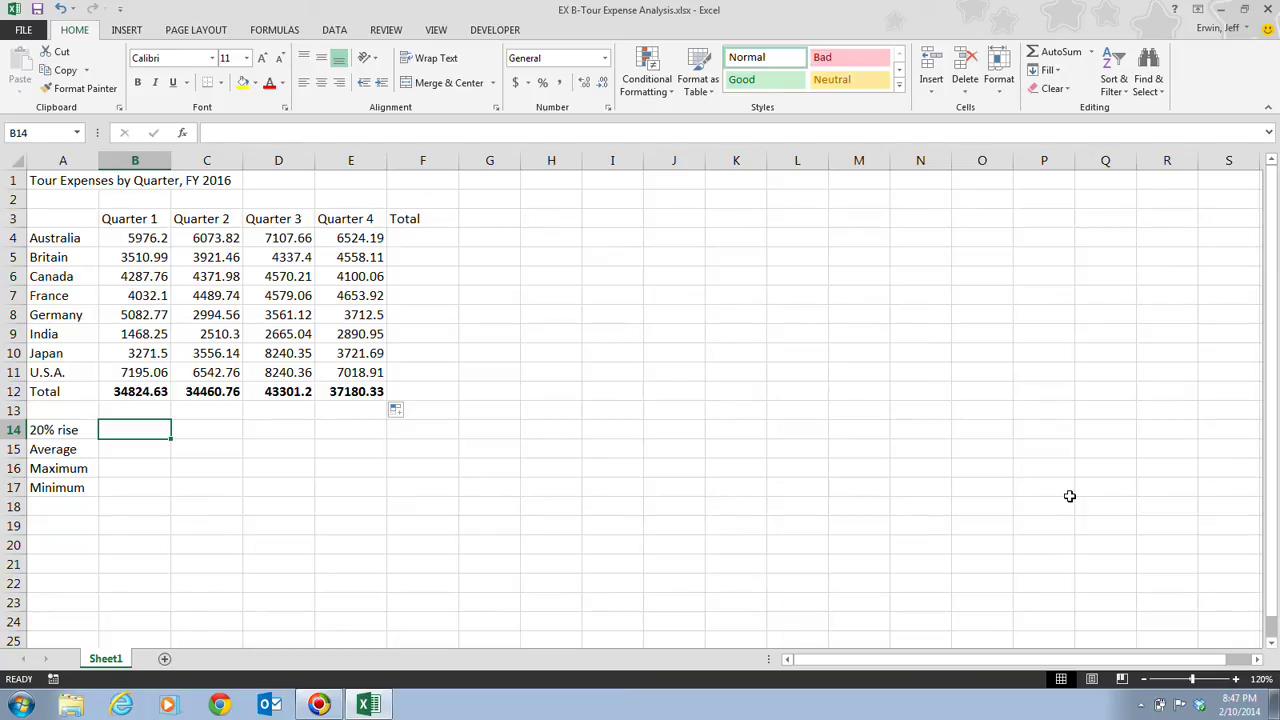
{"action": "type", "text": "="}
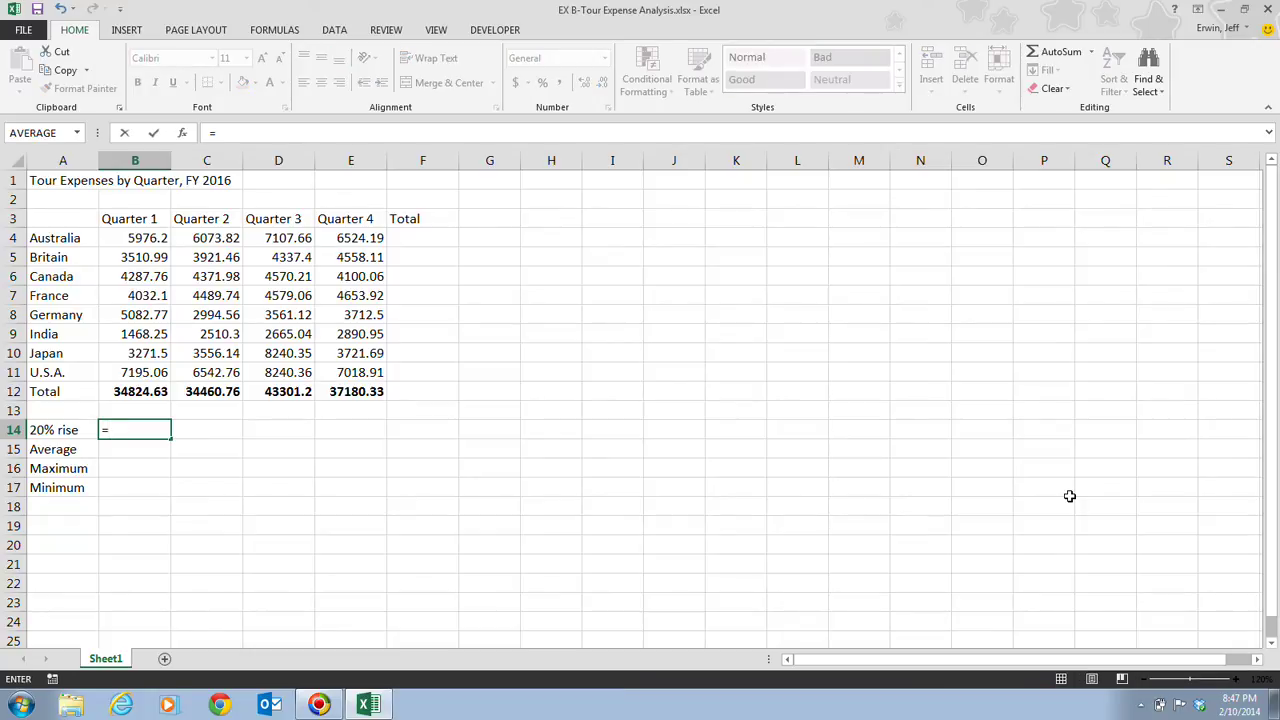
{"action": "left_click", "coordinate": [145, 393]}
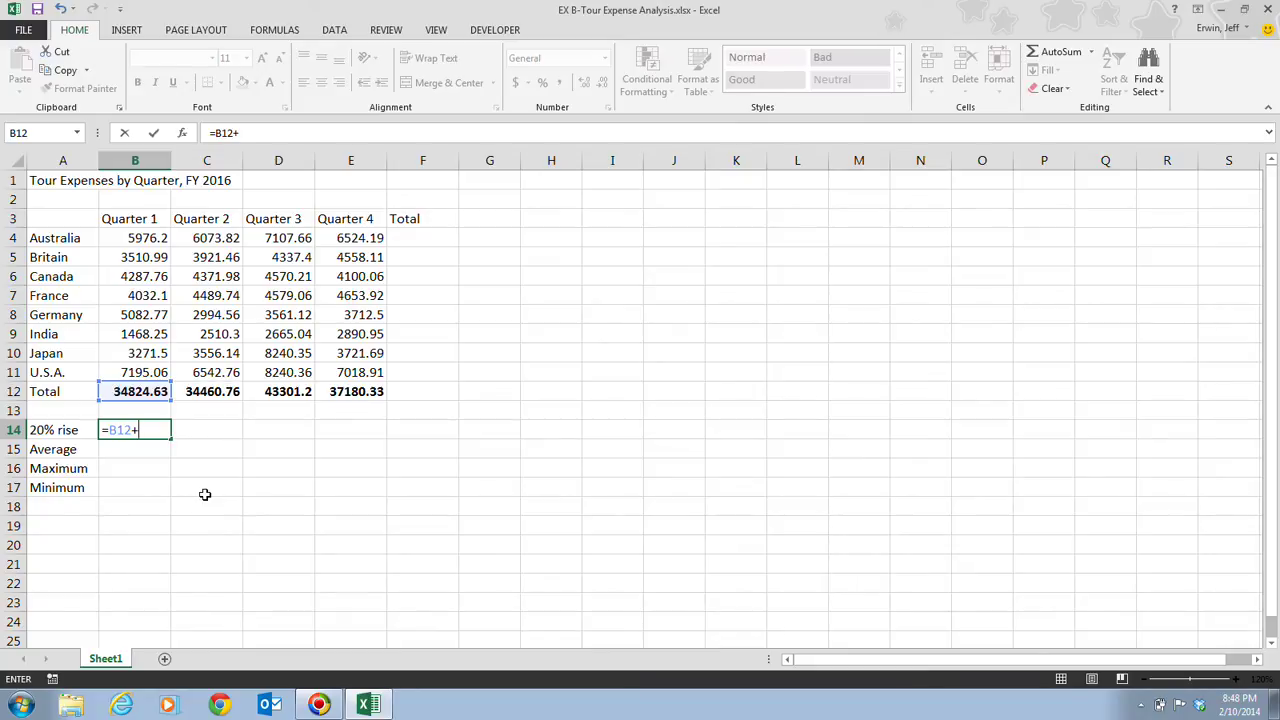
{"action": "left_click", "coordinate": [143, 391]}
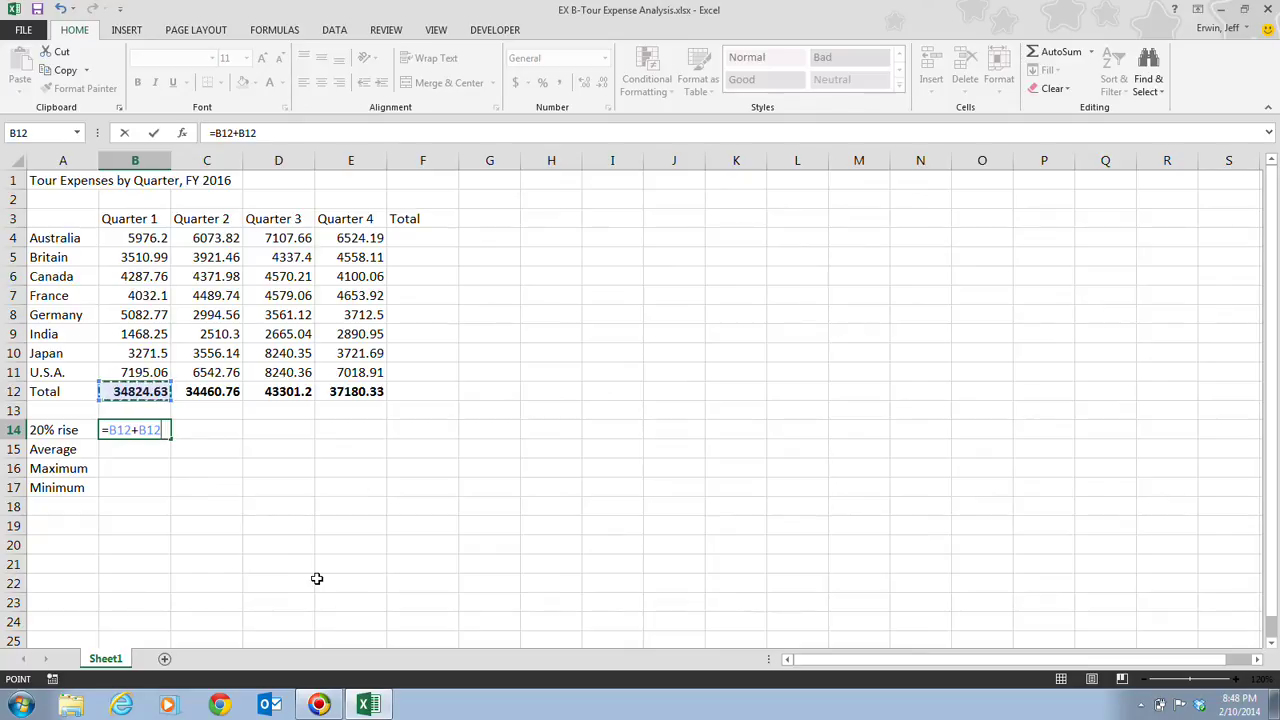
{"action": "type", "text": "*.2"}
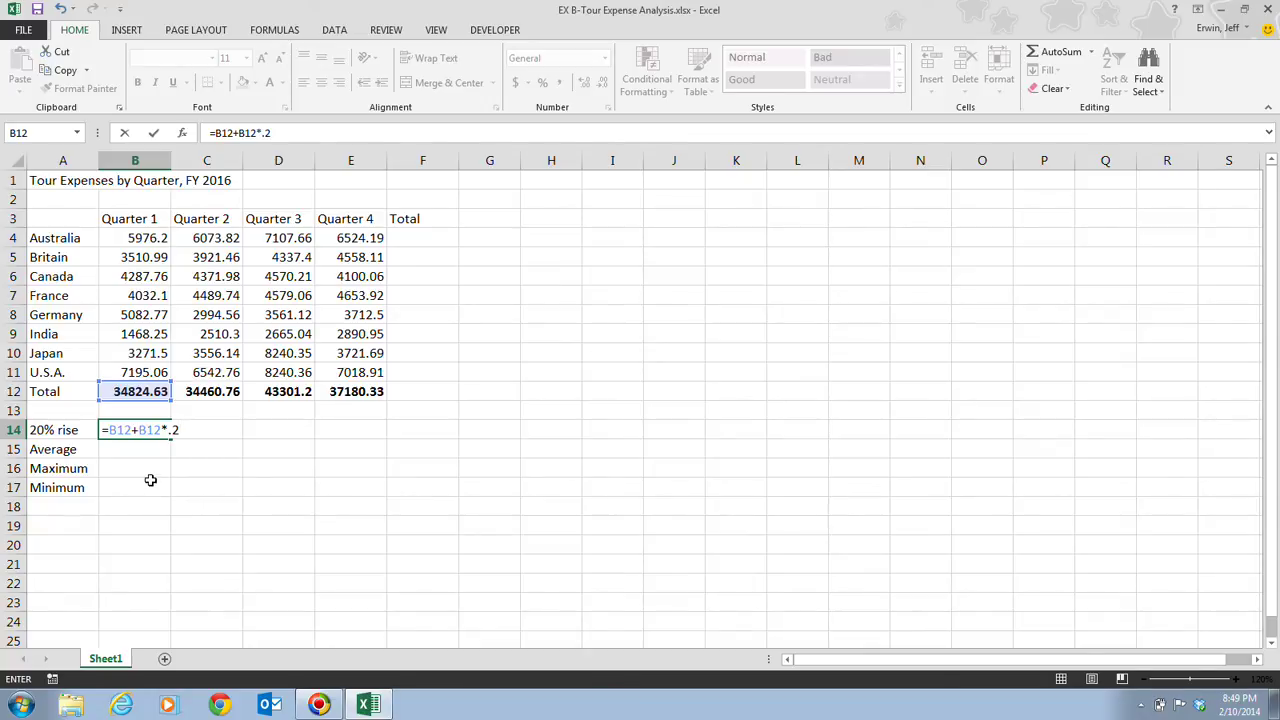
{"action": "left_click", "coordinate": [153, 134]}
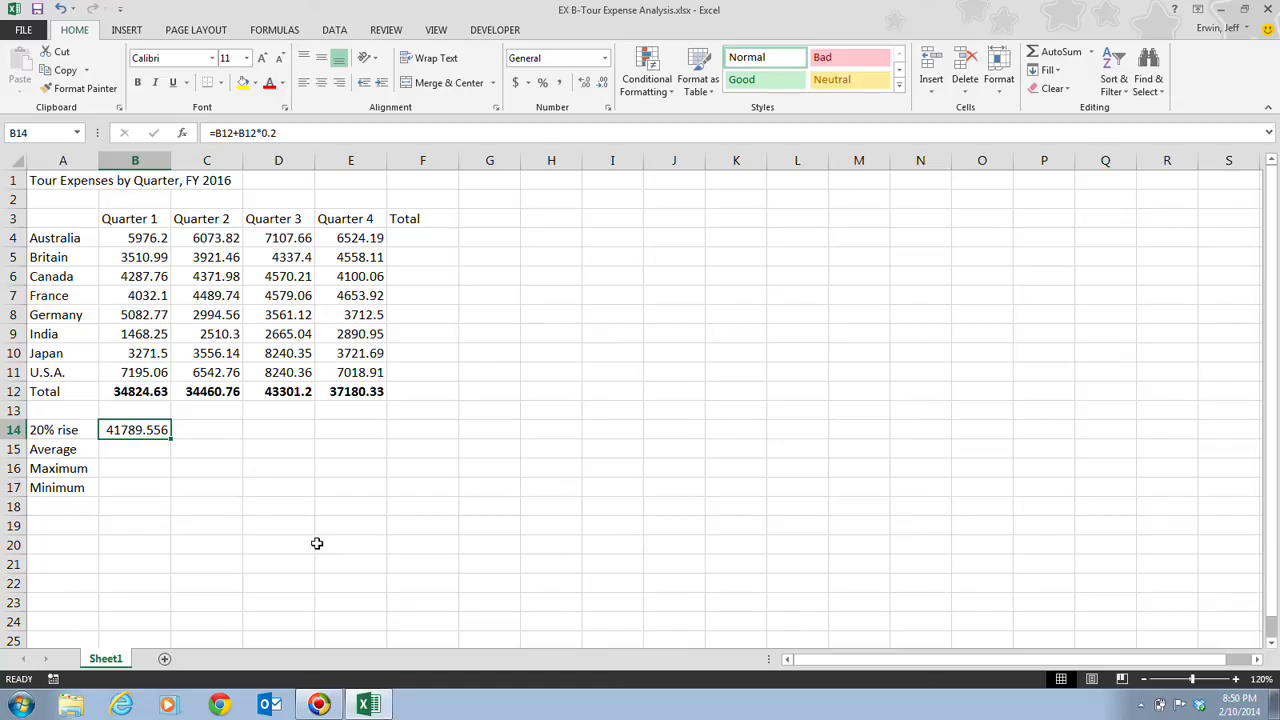
Enter the formula =C12+C12*.2 in cell C14 for Quarter 2 and fill it across to E14.
{"action": "key", "text": "Right"}
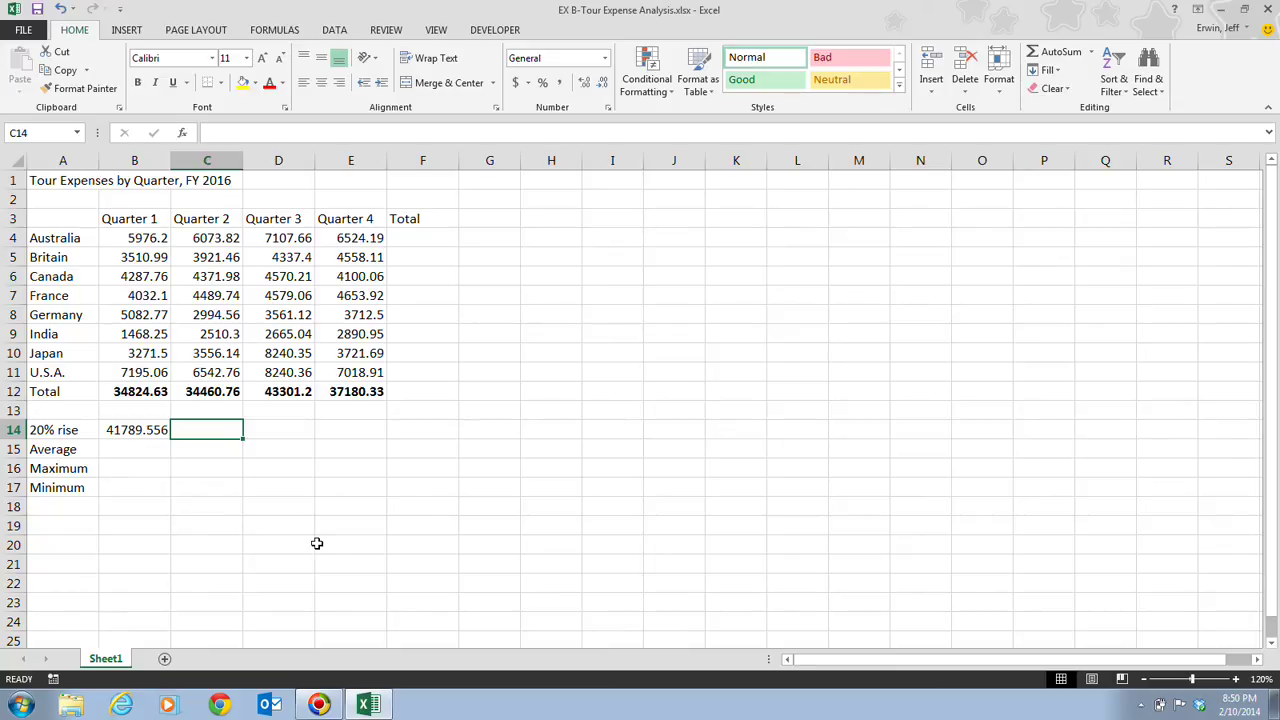
{"action": "type", "text": "="}
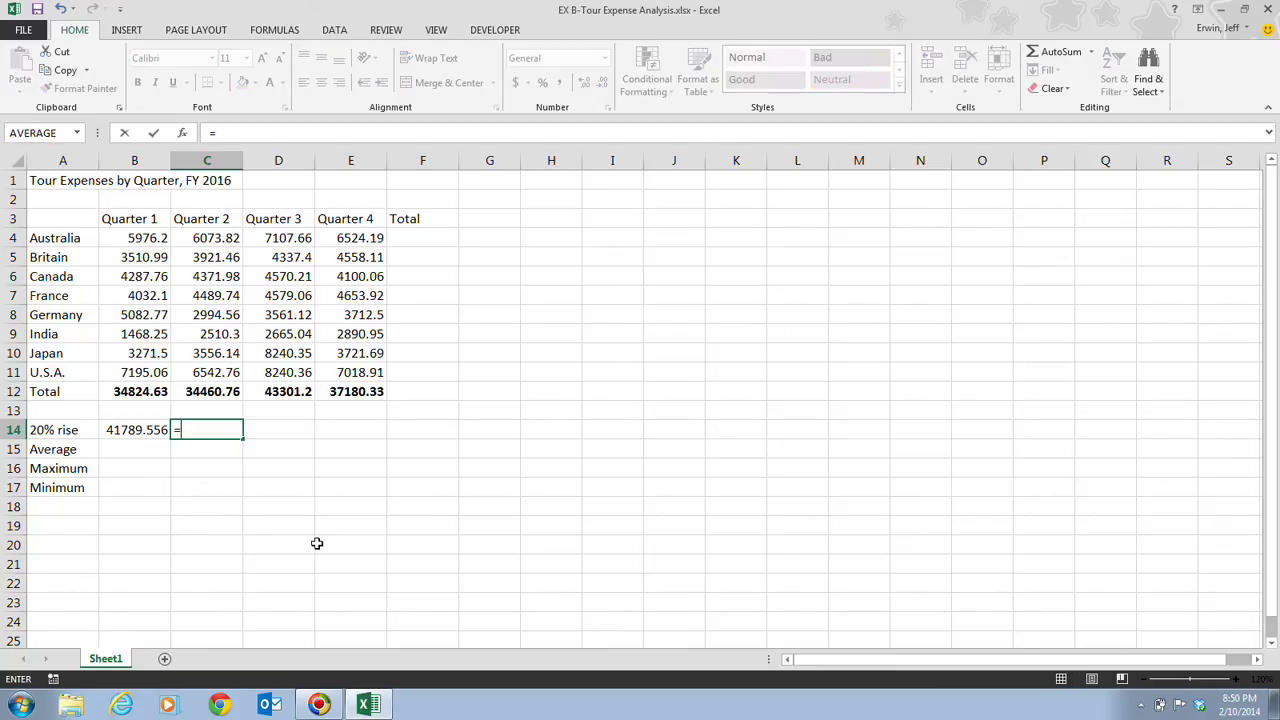
{"action": "left_click", "coordinate": [225, 392]}
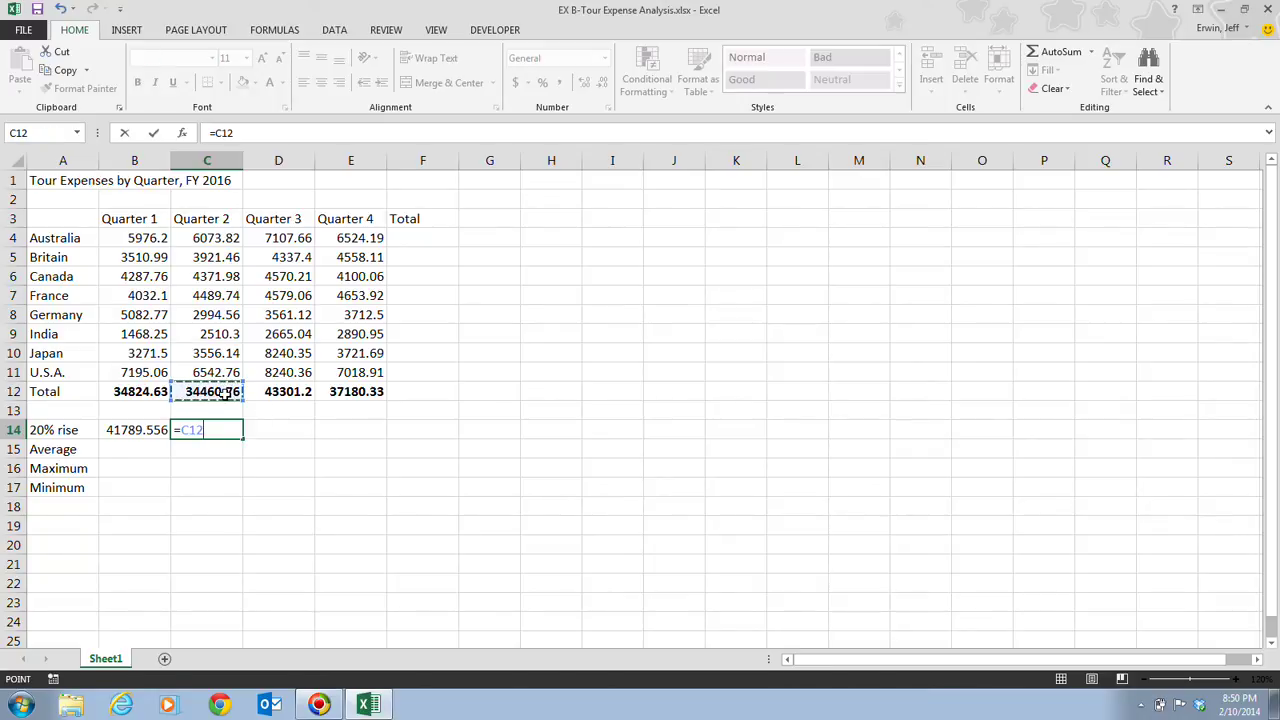
{"action": "type", "text": "+"}
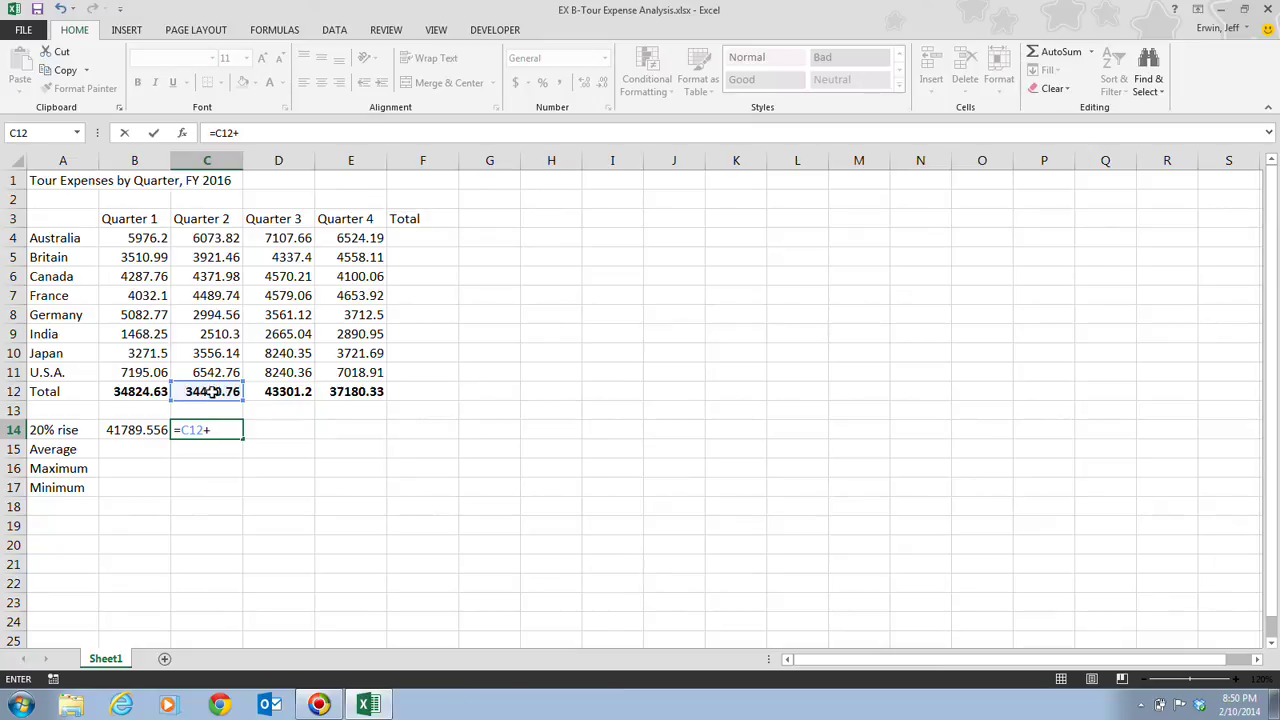
{"action": "left_click", "coordinate": [211, 390]}
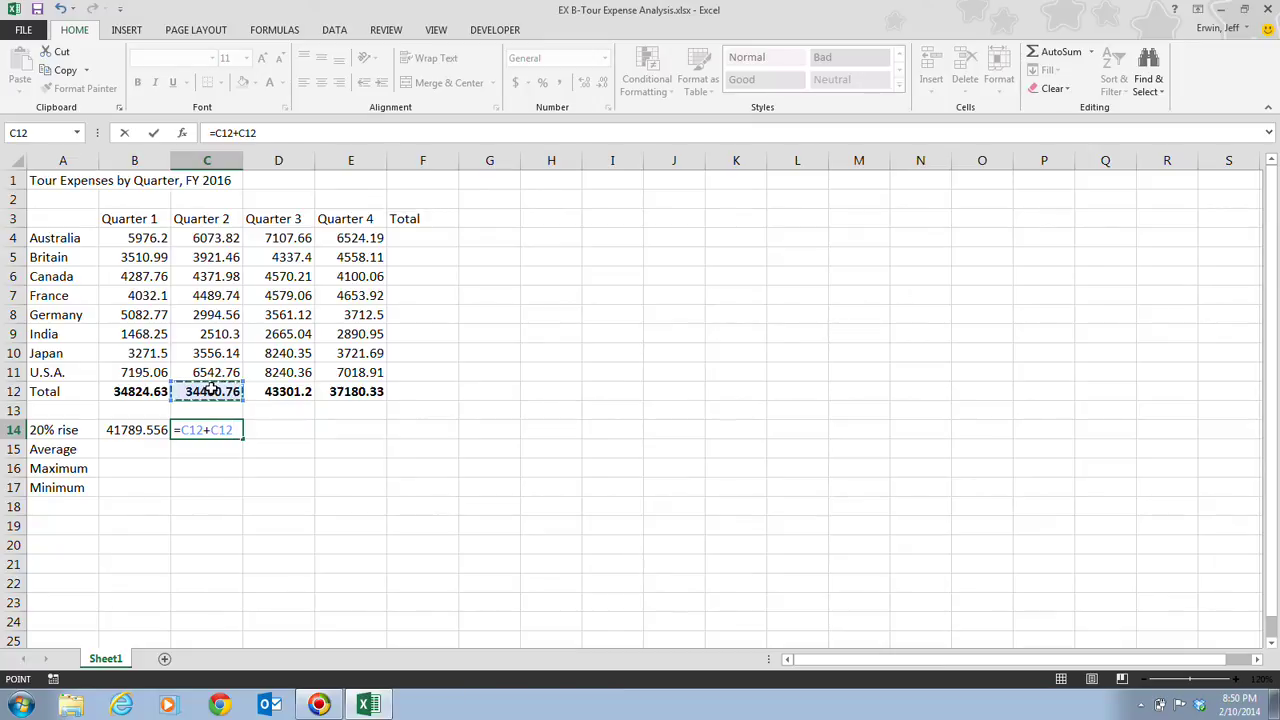
{"action": "type", "text": "*.2"}
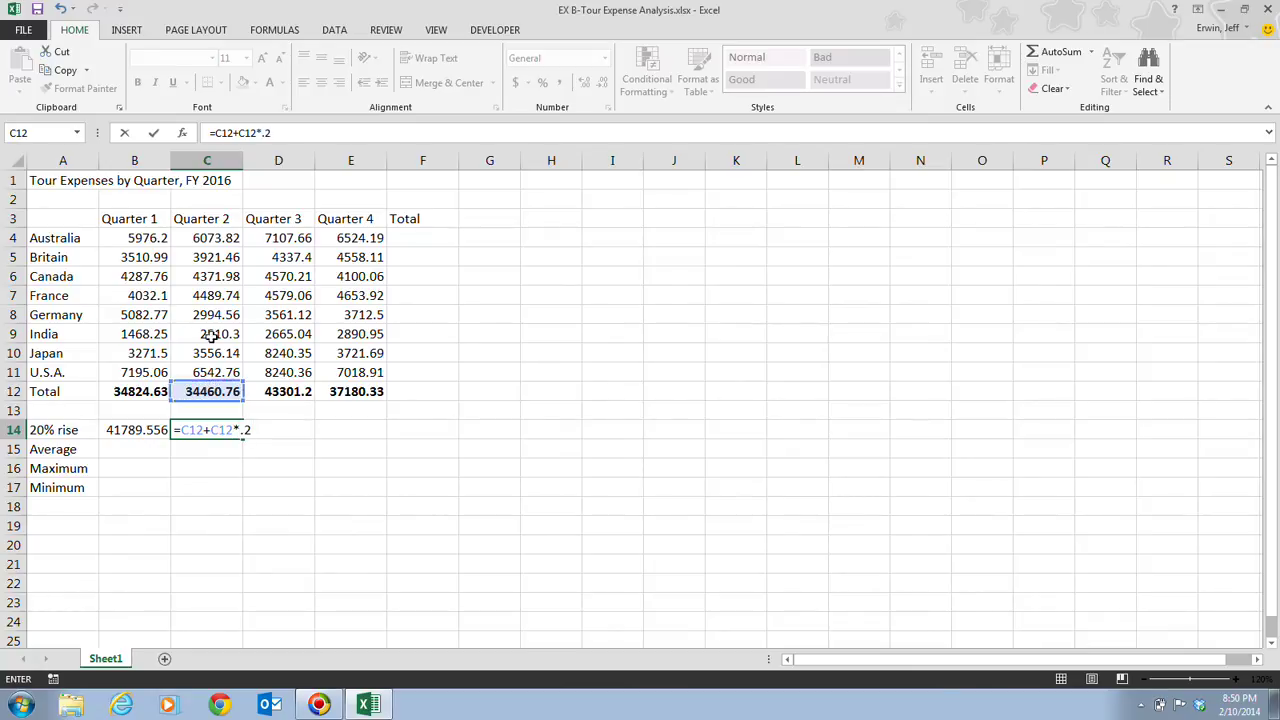
{"action": "left_click", "coordinate": [154, 133]}
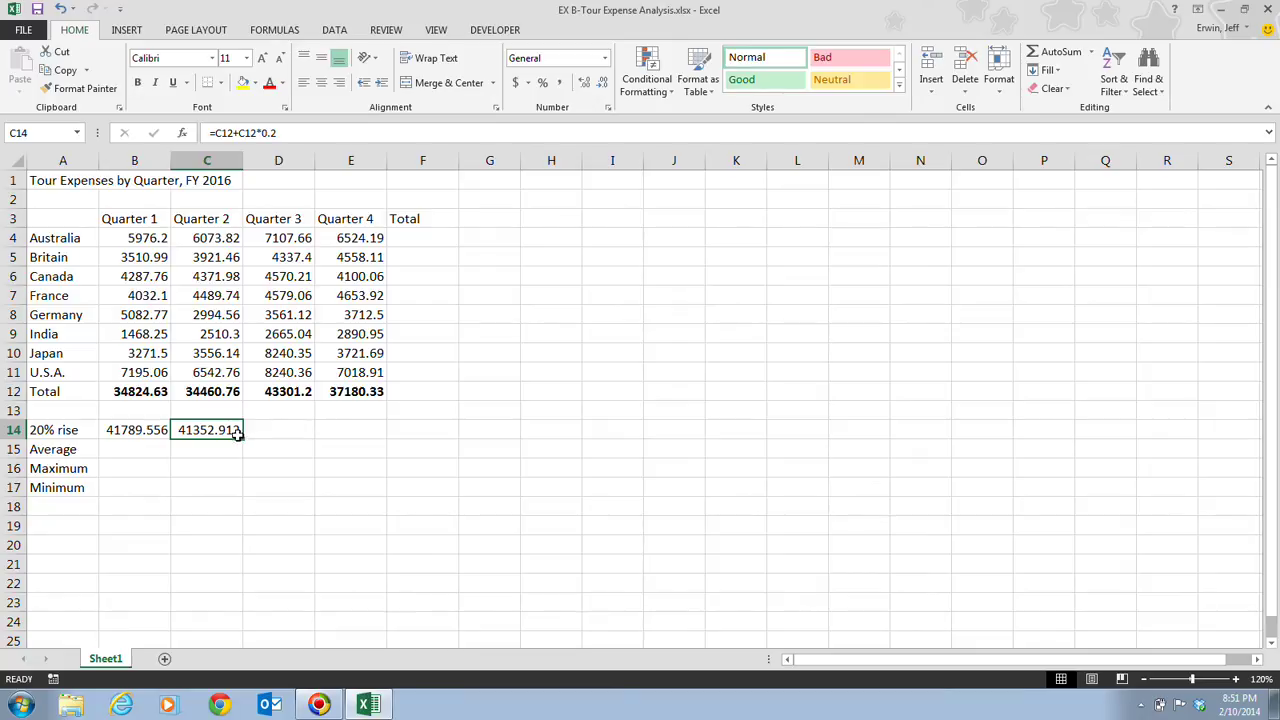
{"action": "left_click_drag", "start_coordinate": [244, 440], "coordinate": [361, 435]}
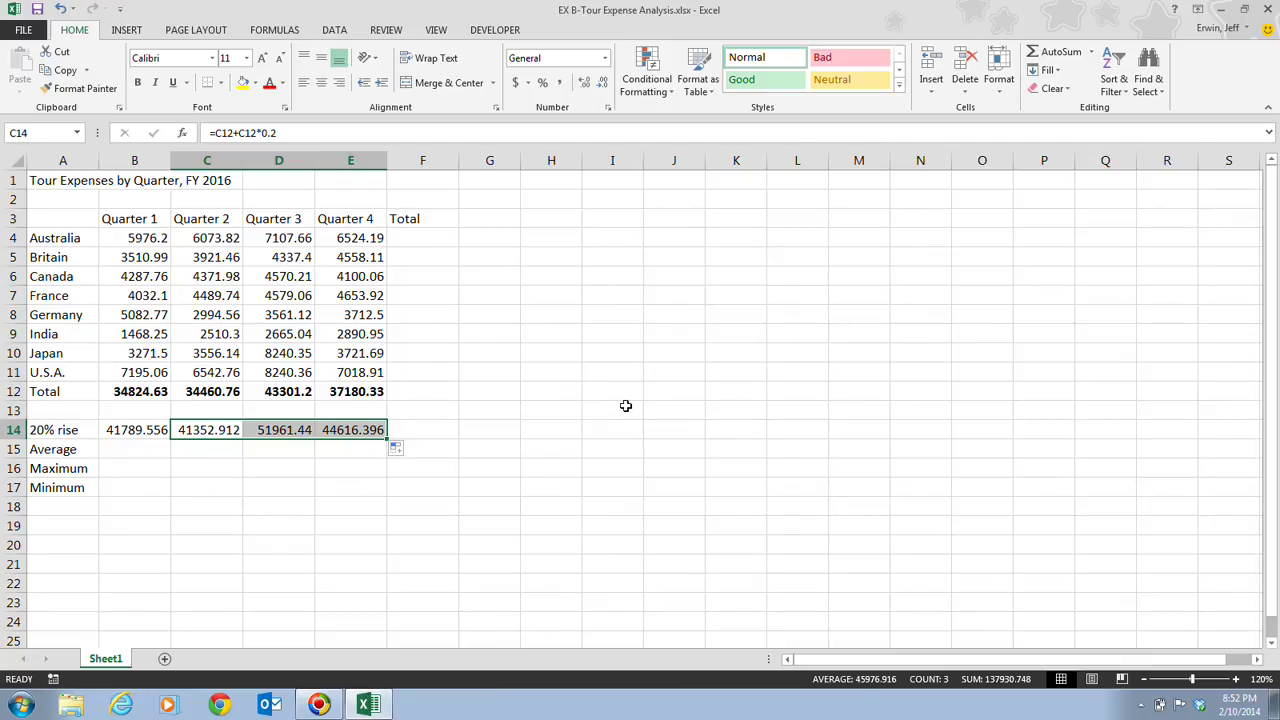
Enter "Quarter 1" and "Quarter 2" in J4:J5 and extend the series down to J7 with AutoFill.
{"action": "left_click", "coordinate": [700, 236]}
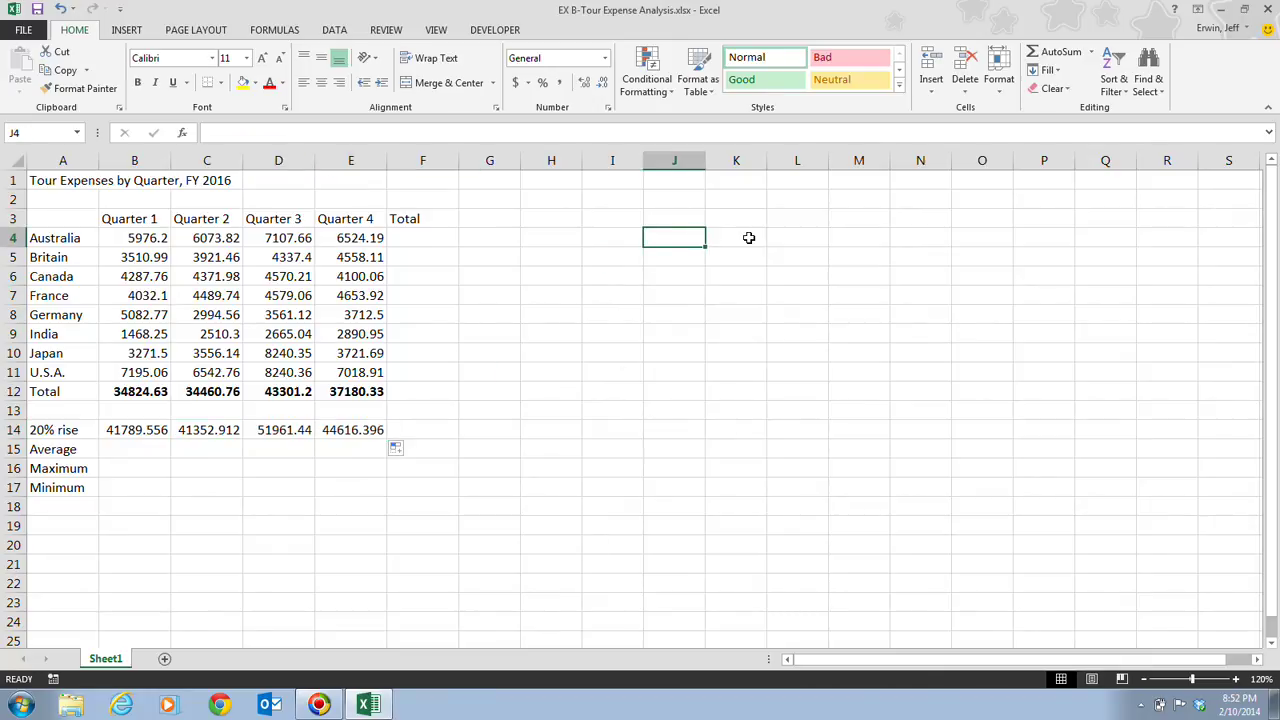
{"action": "type", "text": "Q"}
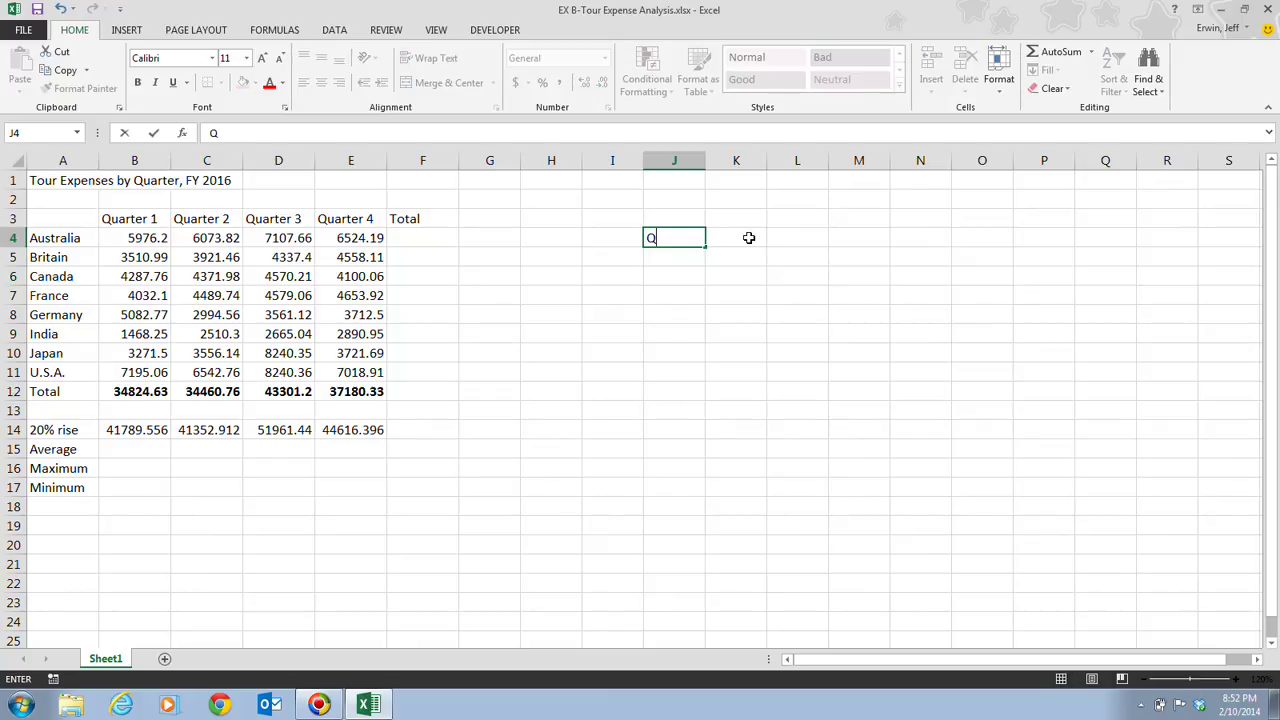
{"action": "type", "text": "uarter 1"}
{"action": "key", "text": "Return"}
{"action": "type", "text": "Quarter "}
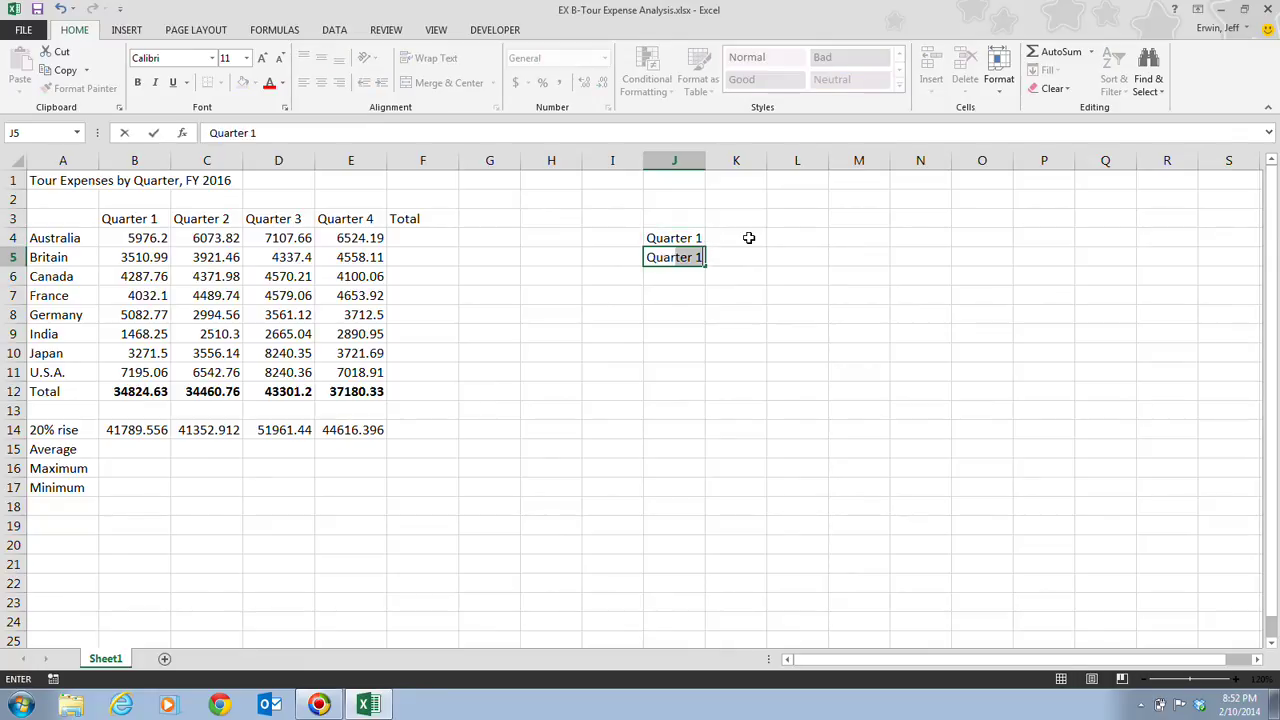
{"action": "type", "text": "2"}
{"action": "key", "text": "Return"}
{"action": "left_click_drag", "start_coordinate": [676, 245], "coordinate": [705, 300]}
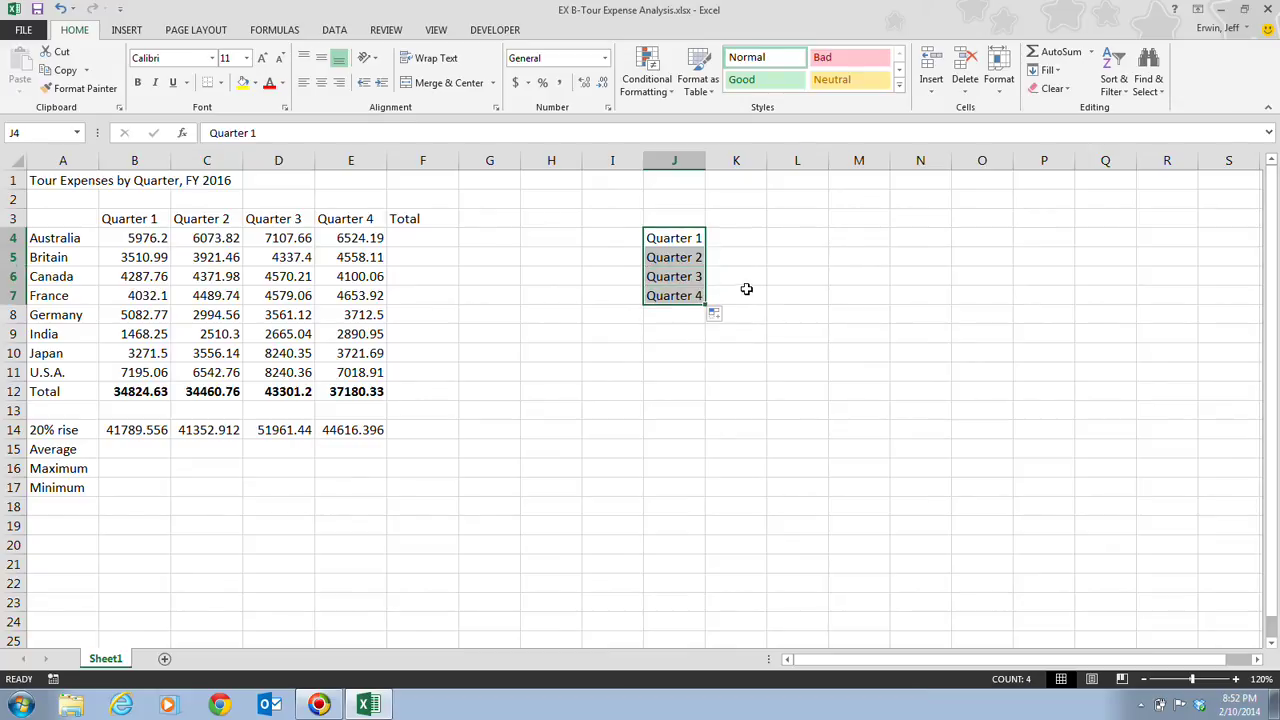
Extend the quarter label series from J4 down to J10 and clear all of its cells.
{"action": "left_click", "coordinate": [704, 313]}
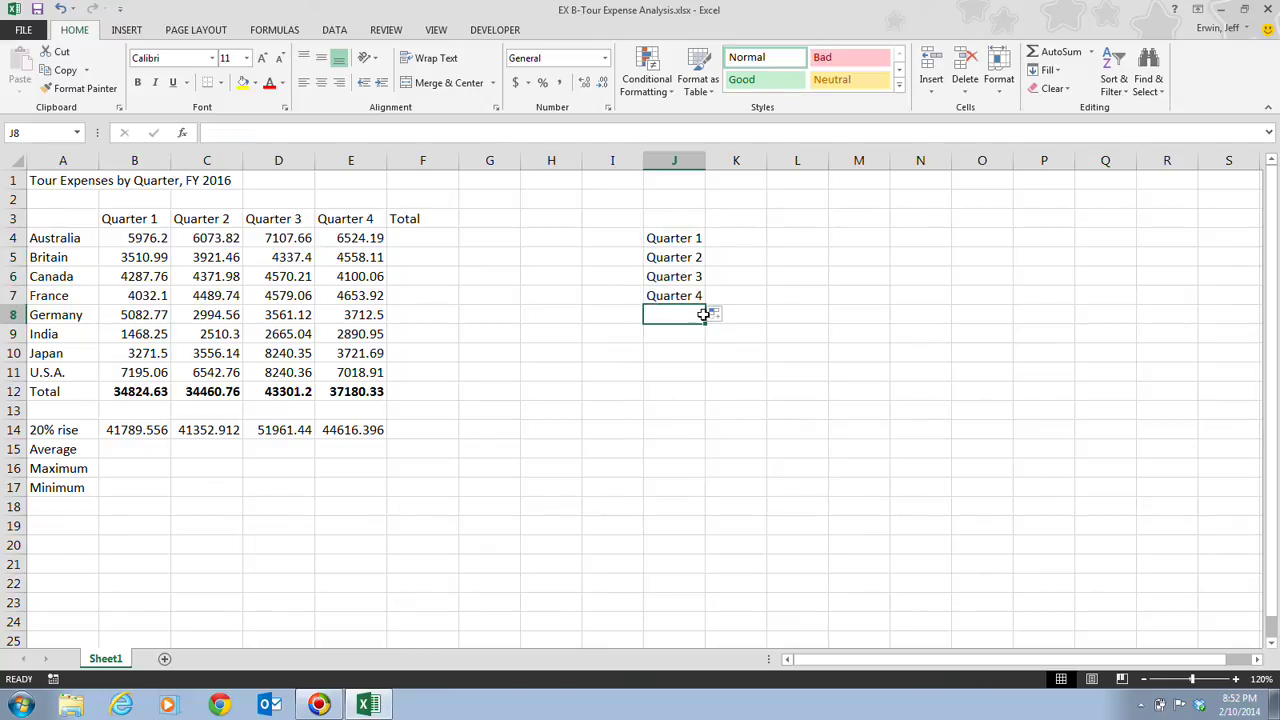
{"action": "left_click_drag", "start_coordinate": [688, 232], "coordinate": [704, 359]}
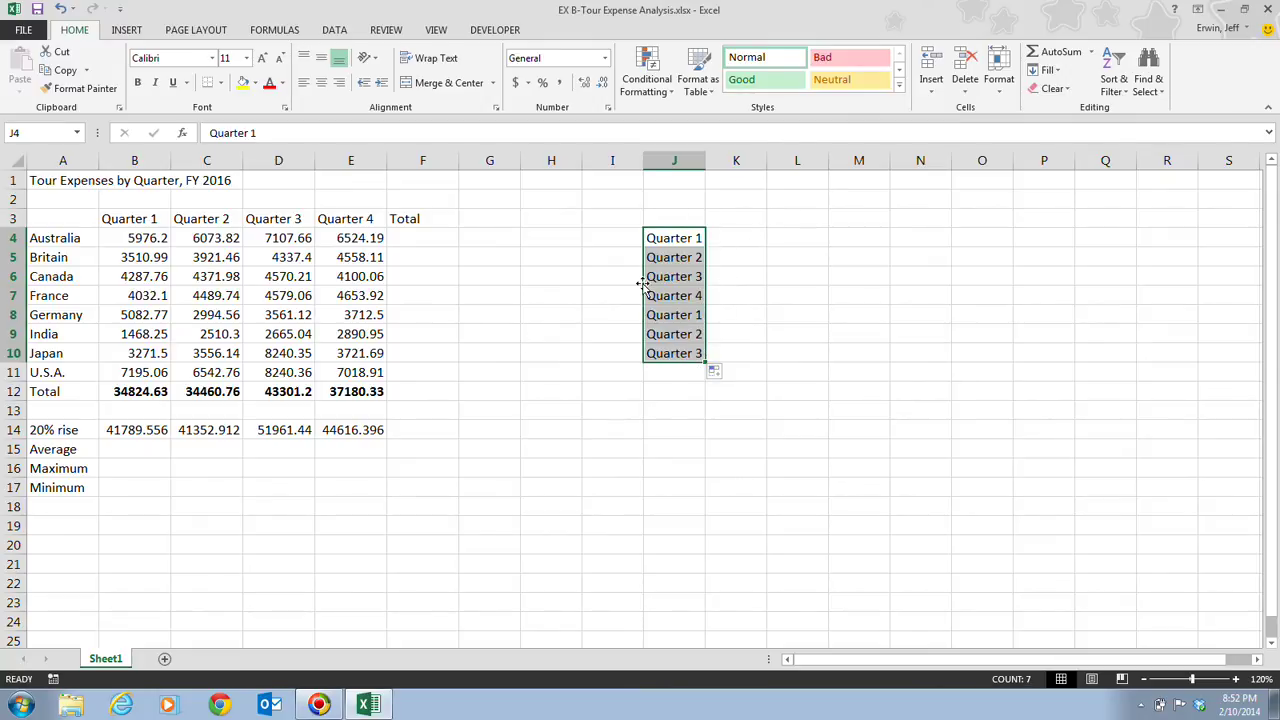
{"action": "key", "text": "Delete"}
AutoFill a numbered series starting with "Players 1" in J4 down to J20, and clear the cells.
{"action": "left_click", "coordinate": [693, 235]}
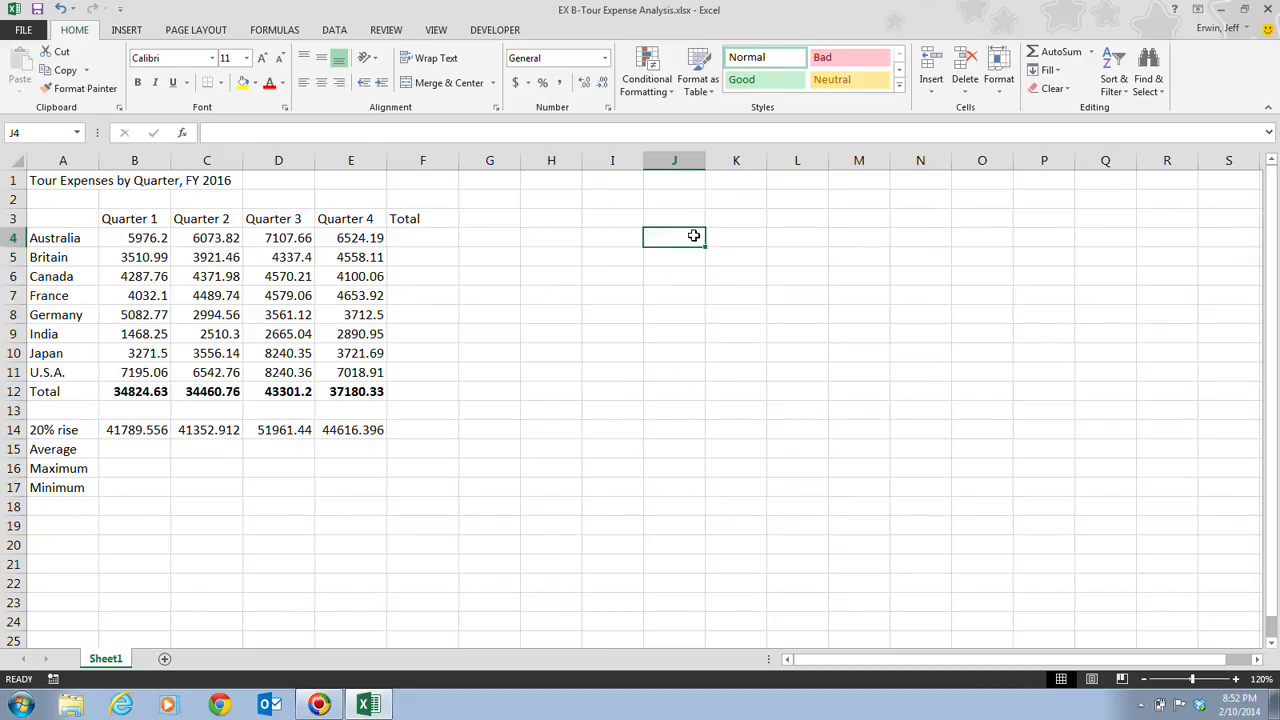
{"action": "type", "text": "Players 1"}
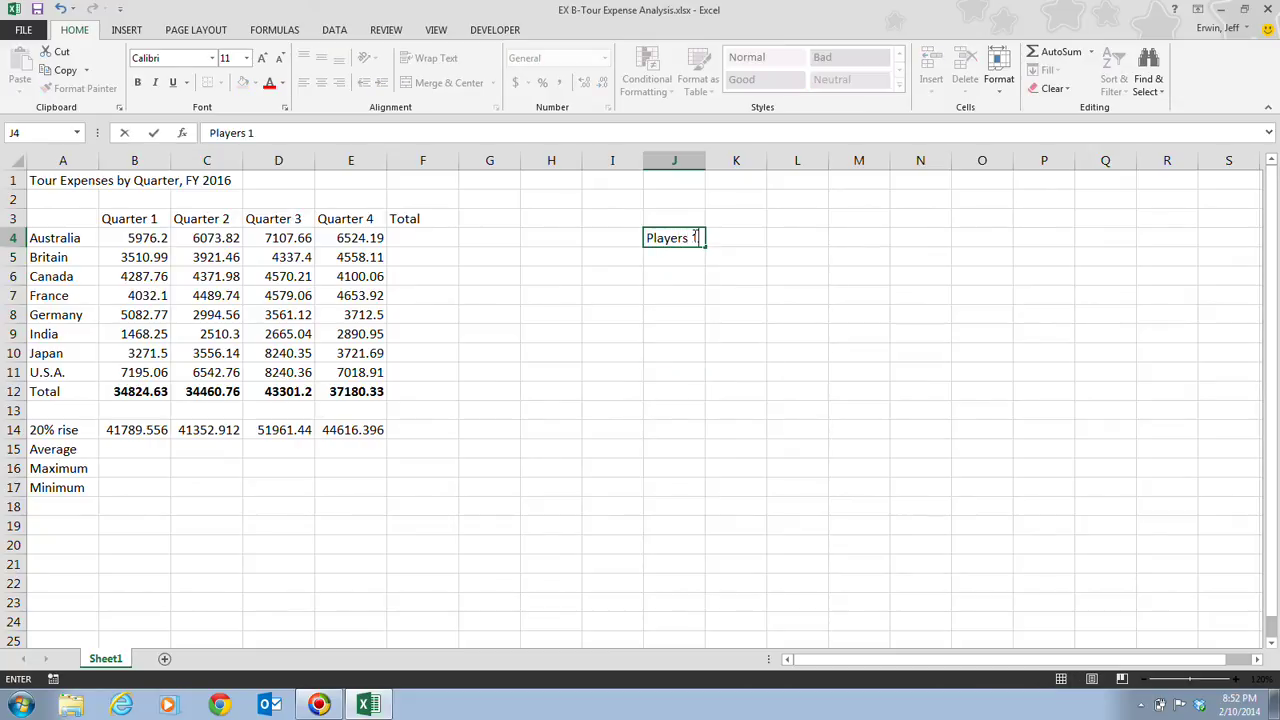
{"action": "key", "text": "Return"}
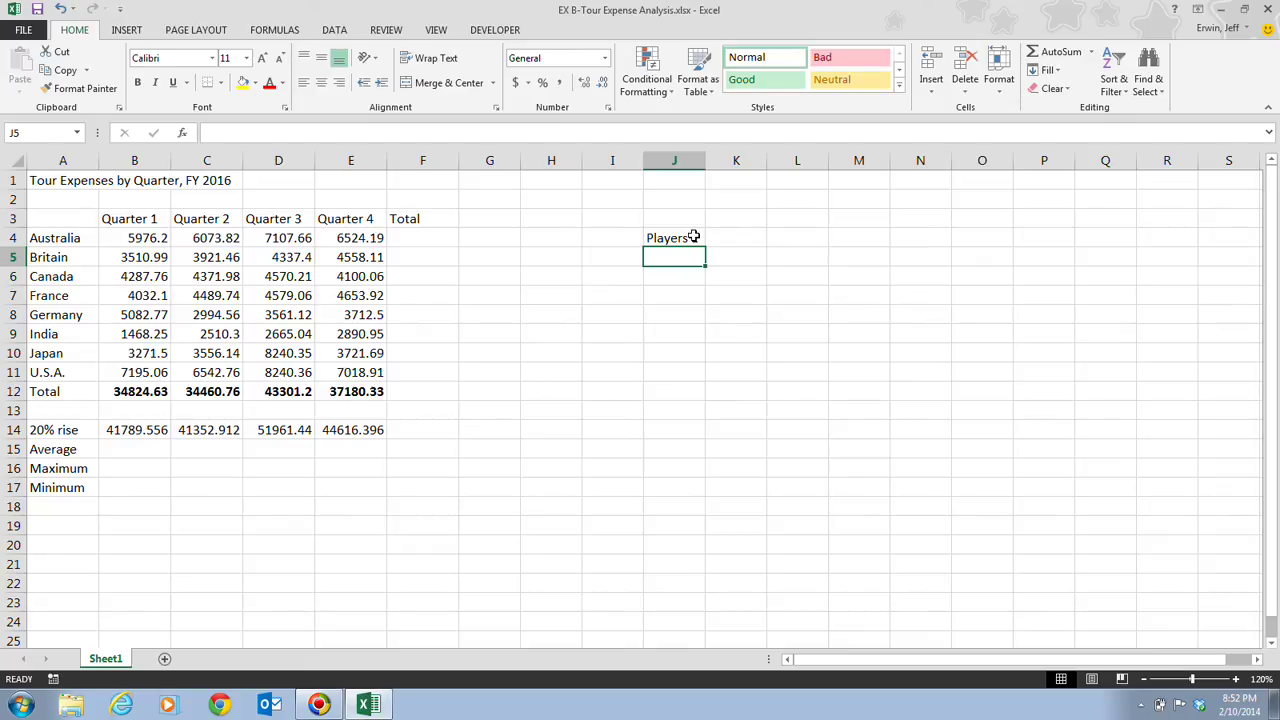
{"action": "left_click", "coordinate": [693, 237]}
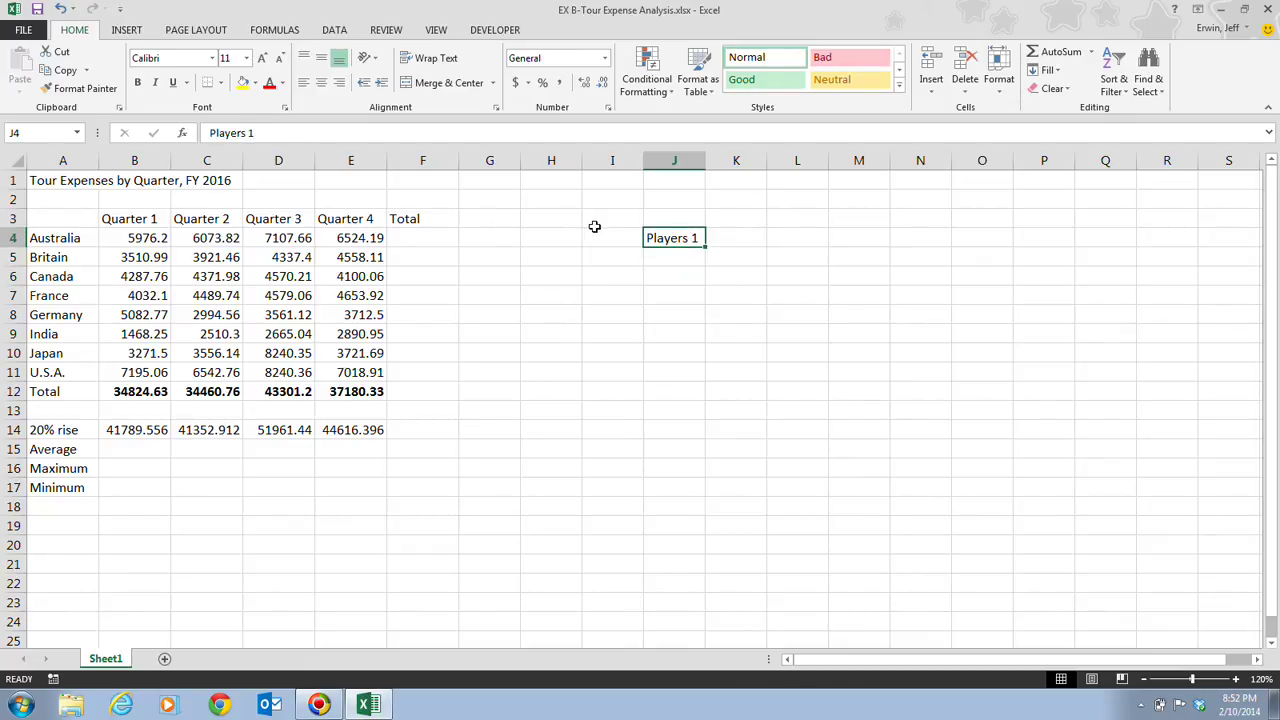
{"action": "left_click_drag", "start_coordinate": [704, 246], "coordinate": [696, 550]}
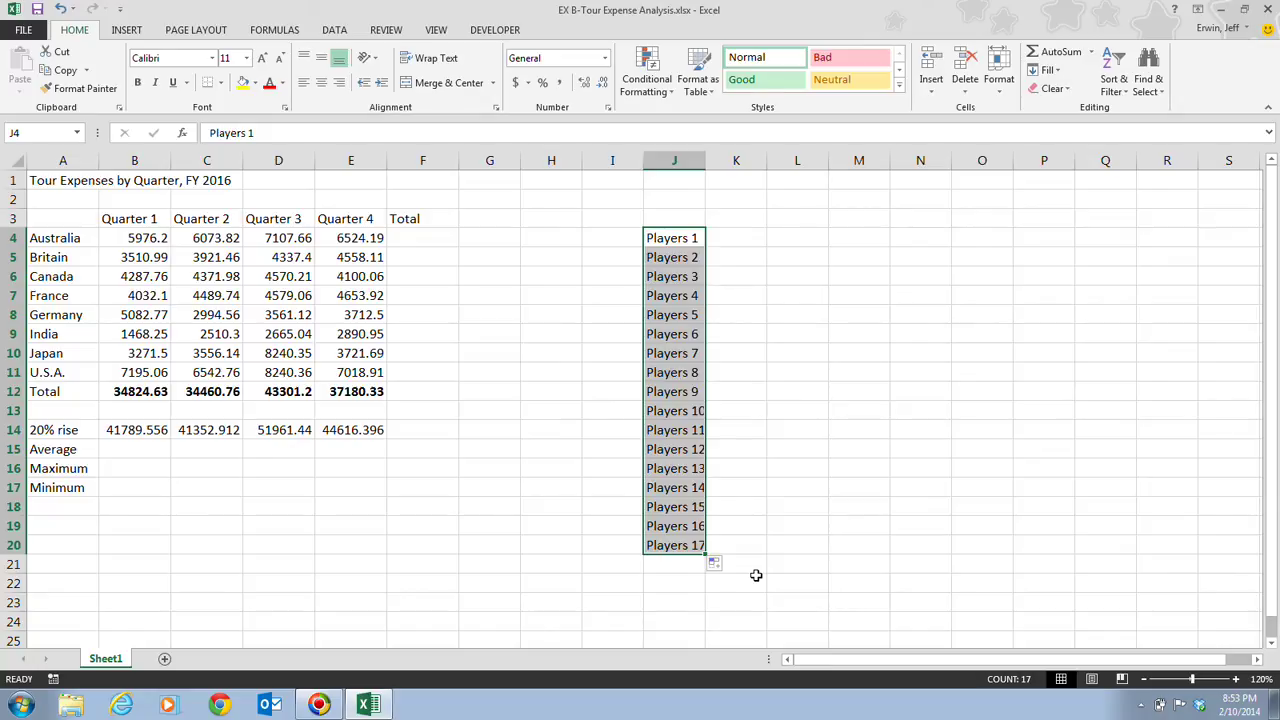
{"action": "key", "text": "Delete"}
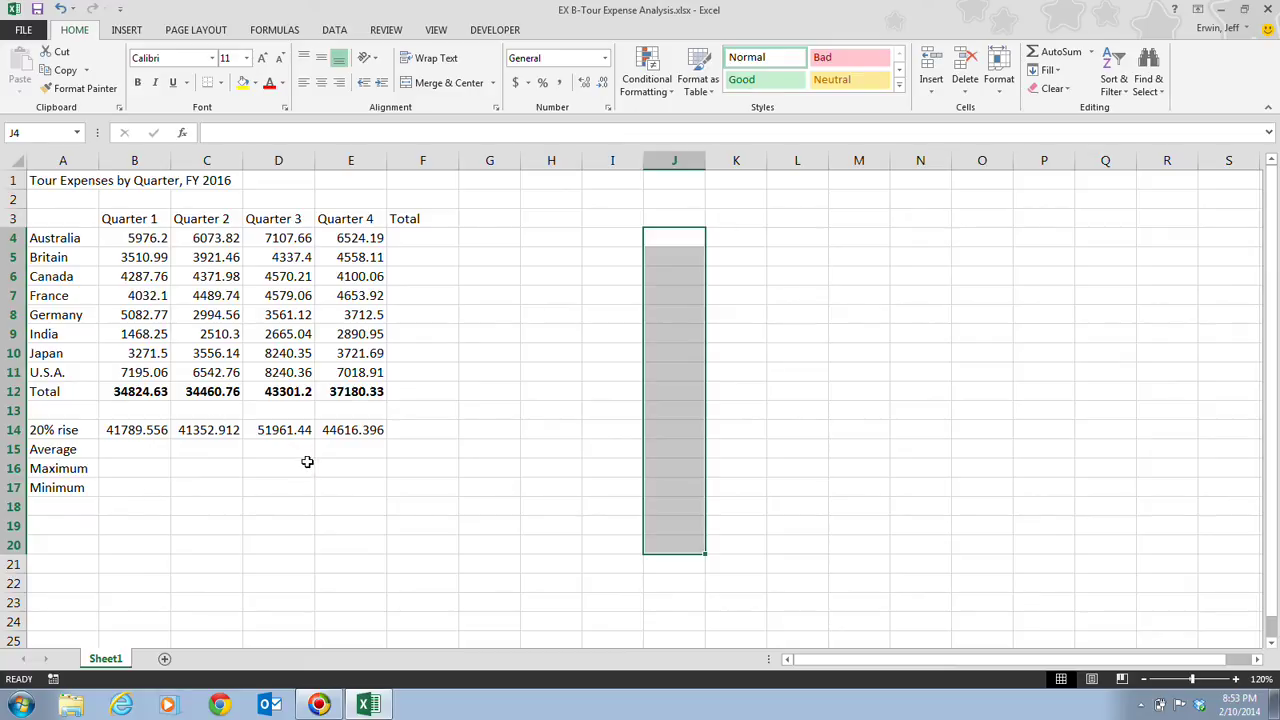
{"action": "left_click", "coordinate": [509, 365]}
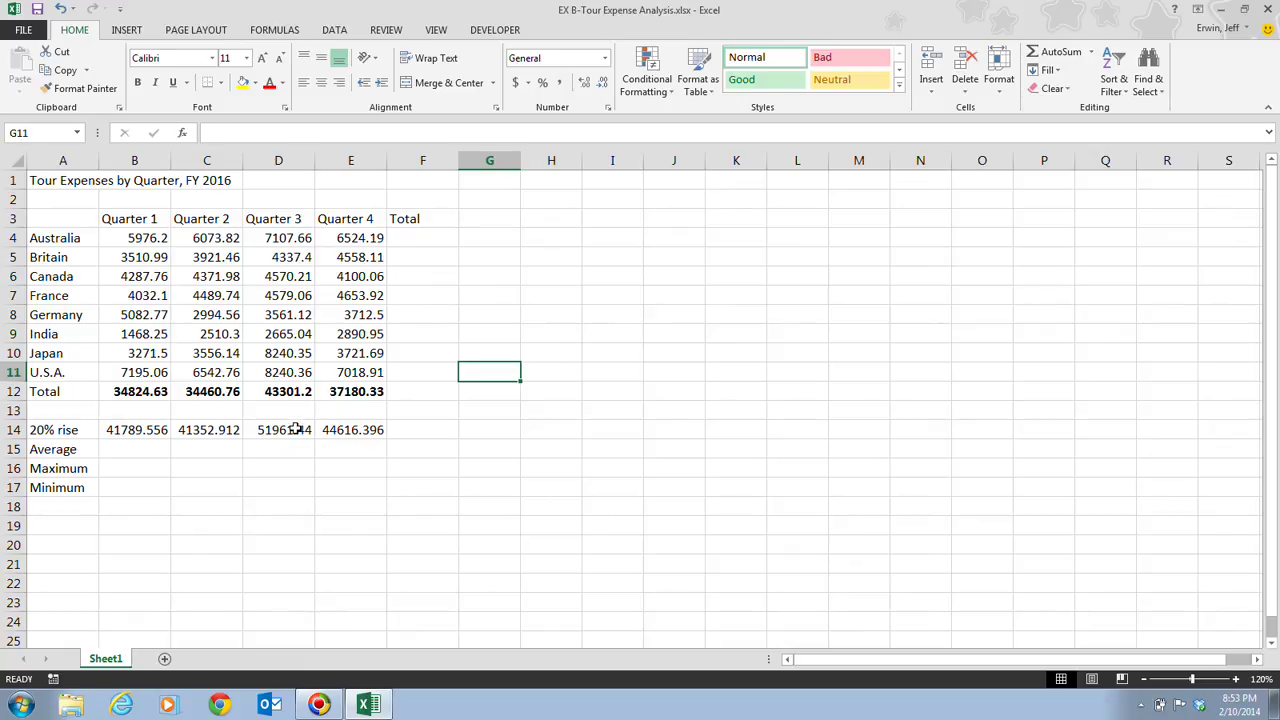
Clear the 20% rise formulas in D14:E14 and refill them from C14 using the Fill Right command.
{"action": "left_click_drag", "start_coordinate": [305, 430], "coordinate": [357, 432]}
{"action": "key", "text": "Delete"}
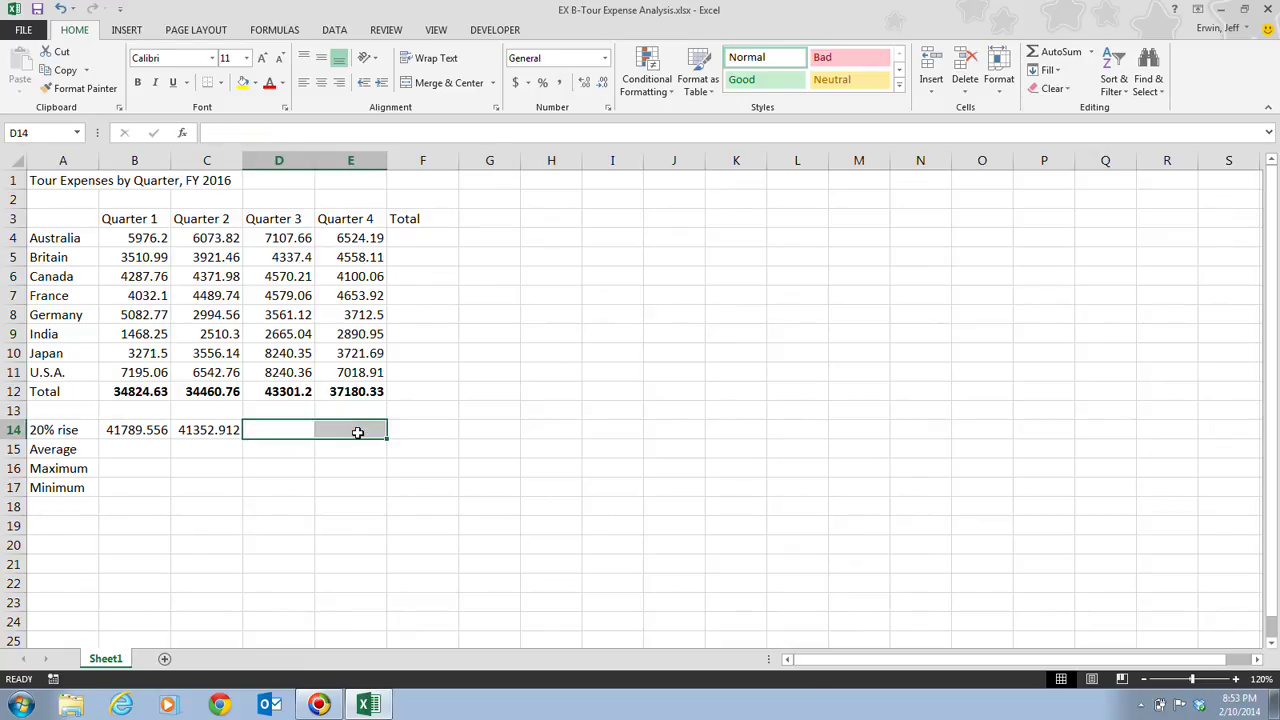
{"action": "left_click", "coordinate": [190, 430]}
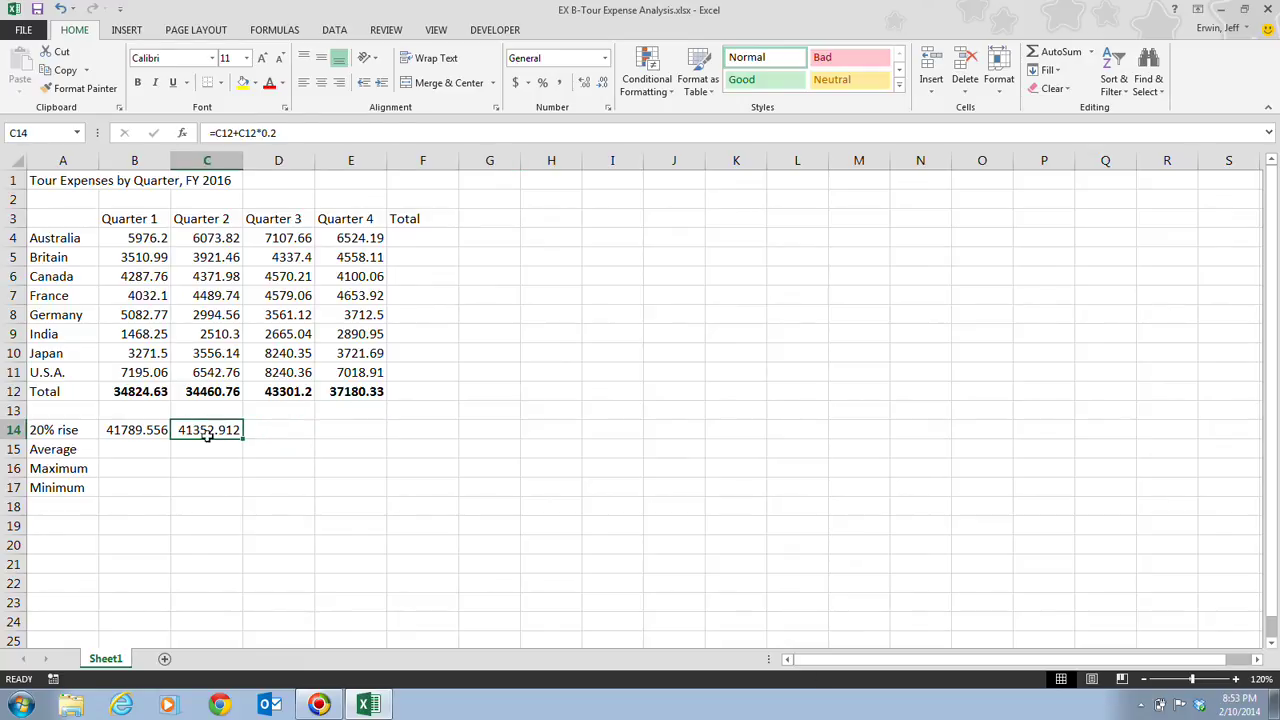
{"action": "left_click_drag", "start_coordinate": [209, 430], "coordinate": [333, 430]}
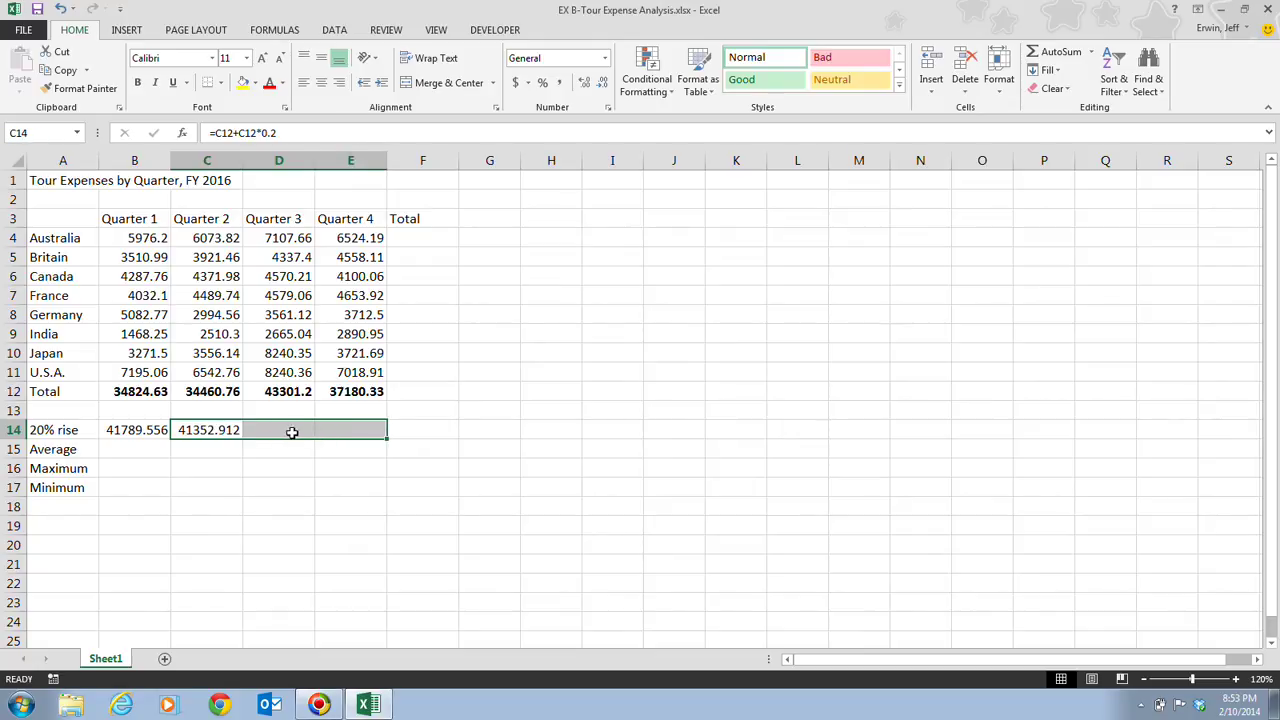
{"action": "left_click", "coordinate": [1050, 71]}
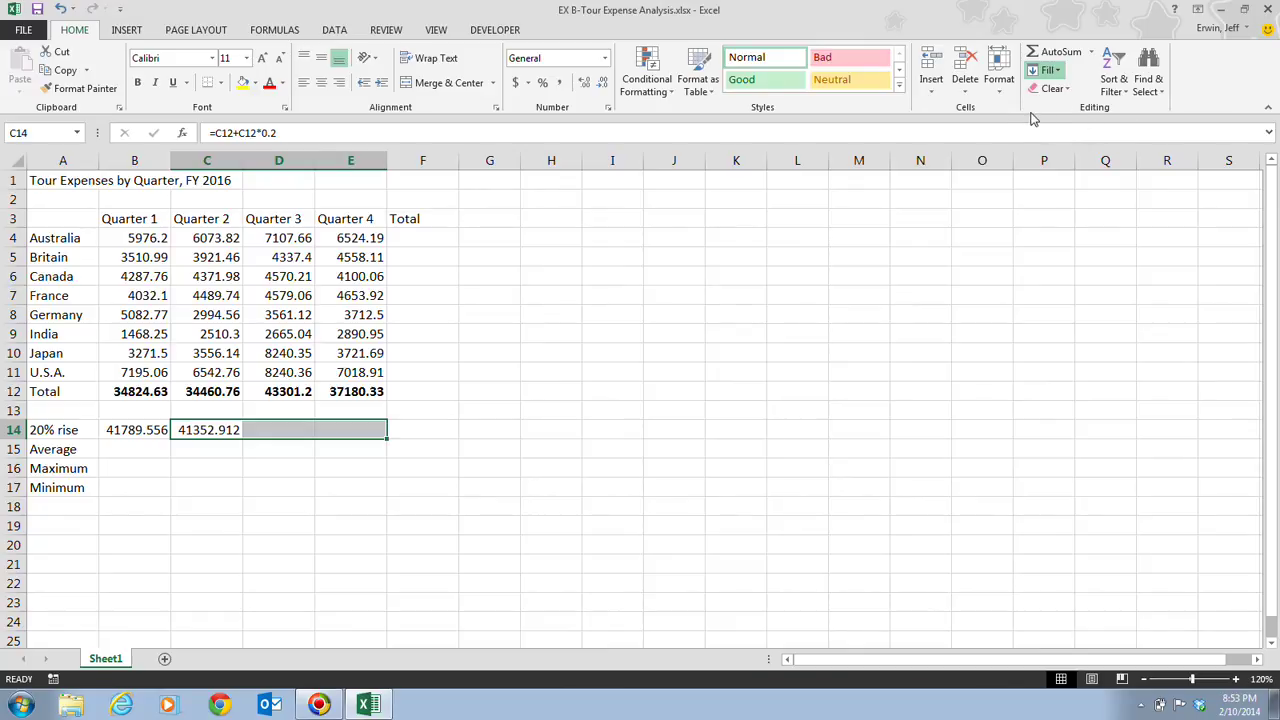
{"action": "left_click", "coordinate": [1046, 116]}
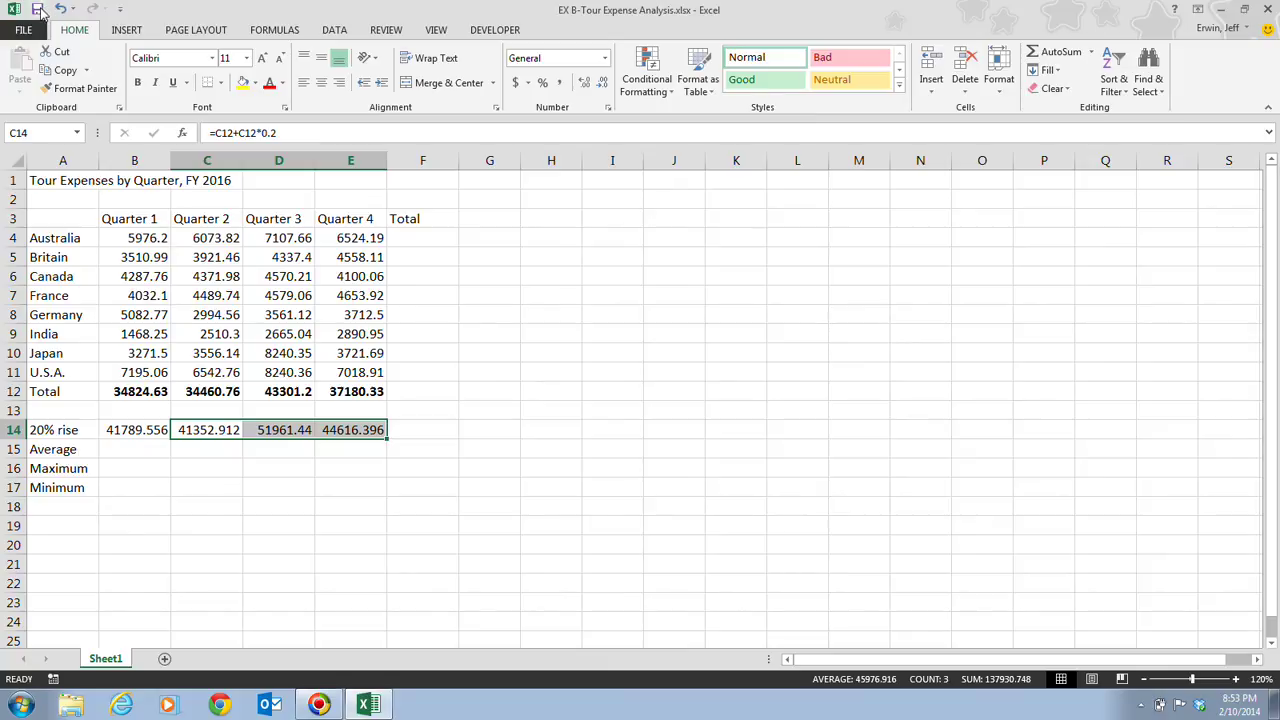
Save the workbook and deselect the filled 20% rise cells.
{"action": "left_click", "coordinate": [43, 9]}
{"action": "left_click", "coordinate": [468, 427]}
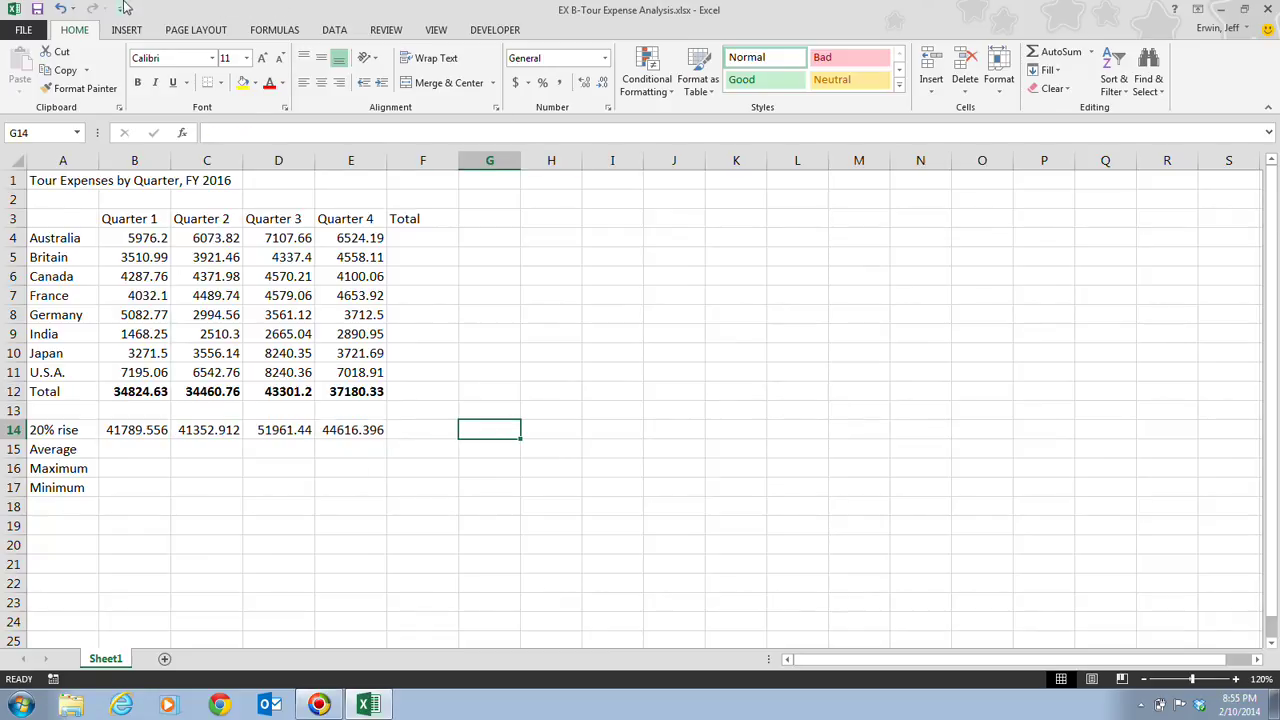
View the Apps for Office dialog and close it without inserting an app.
{"action": "left_click", "coordinate": [127, 30]}
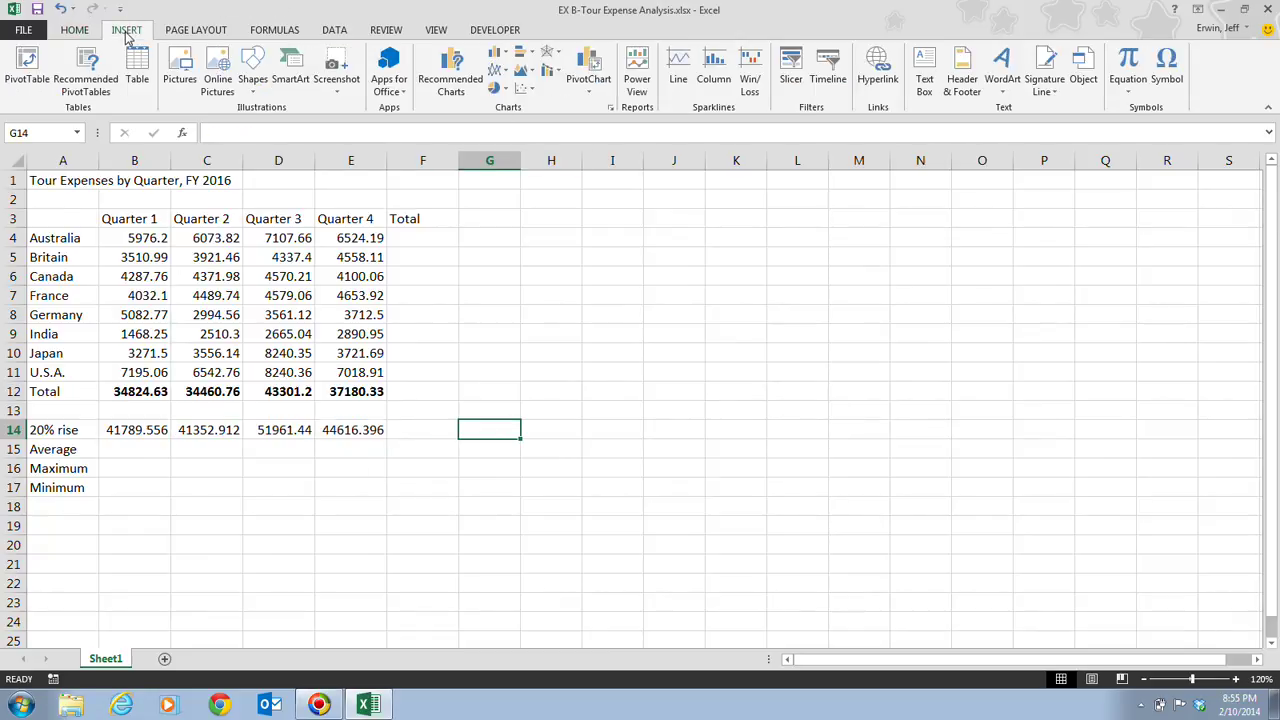
{"action": "left_click", "coordinate": [396, 74]}
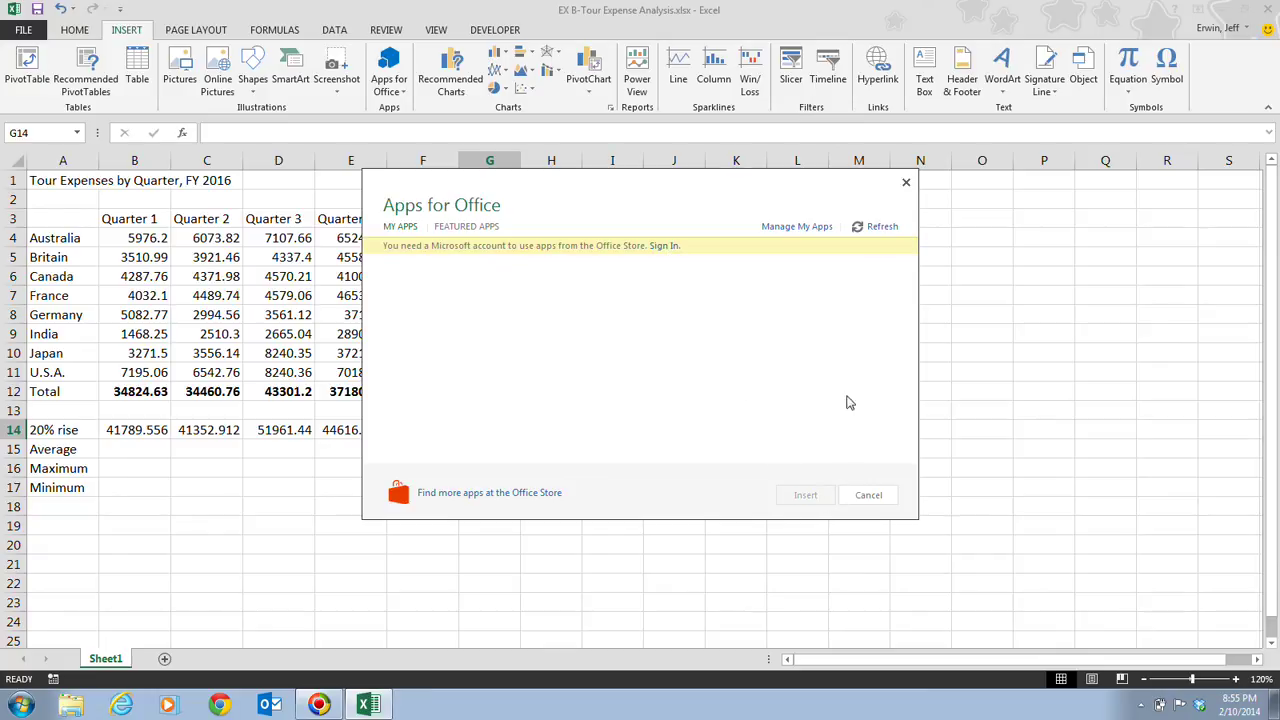
{"action": "left_click", "coordinate": [905, 186]}
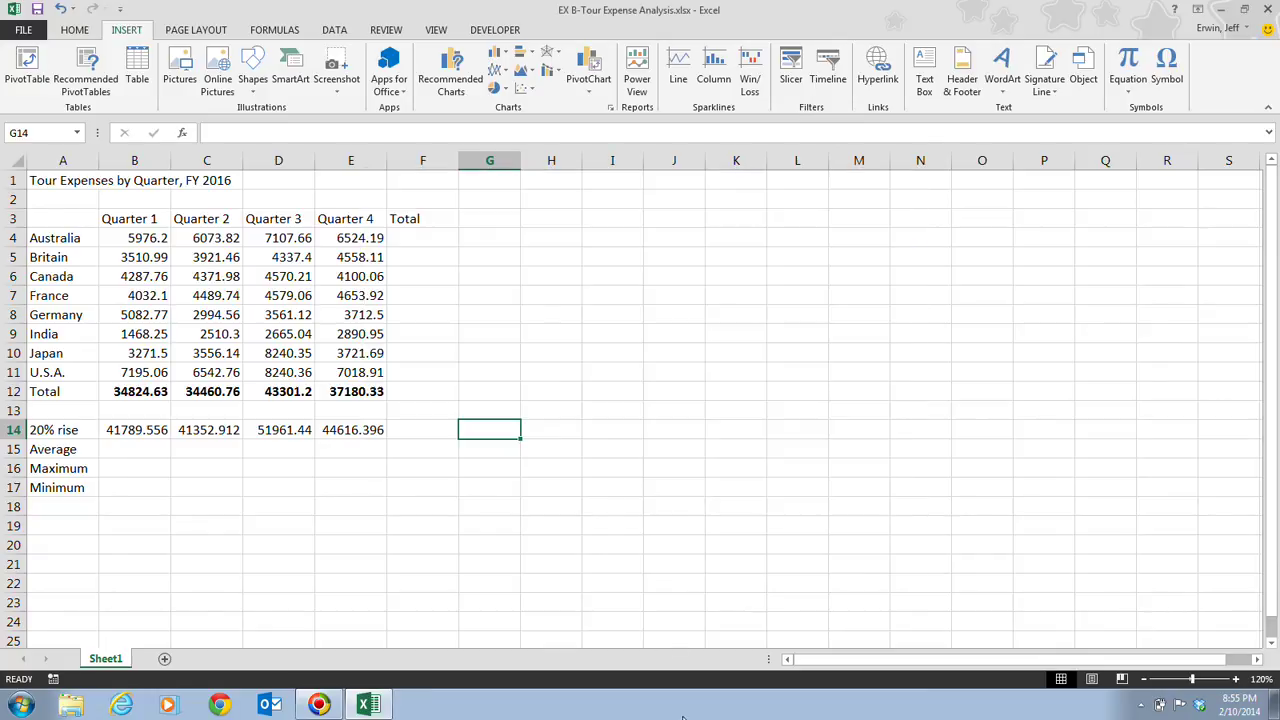